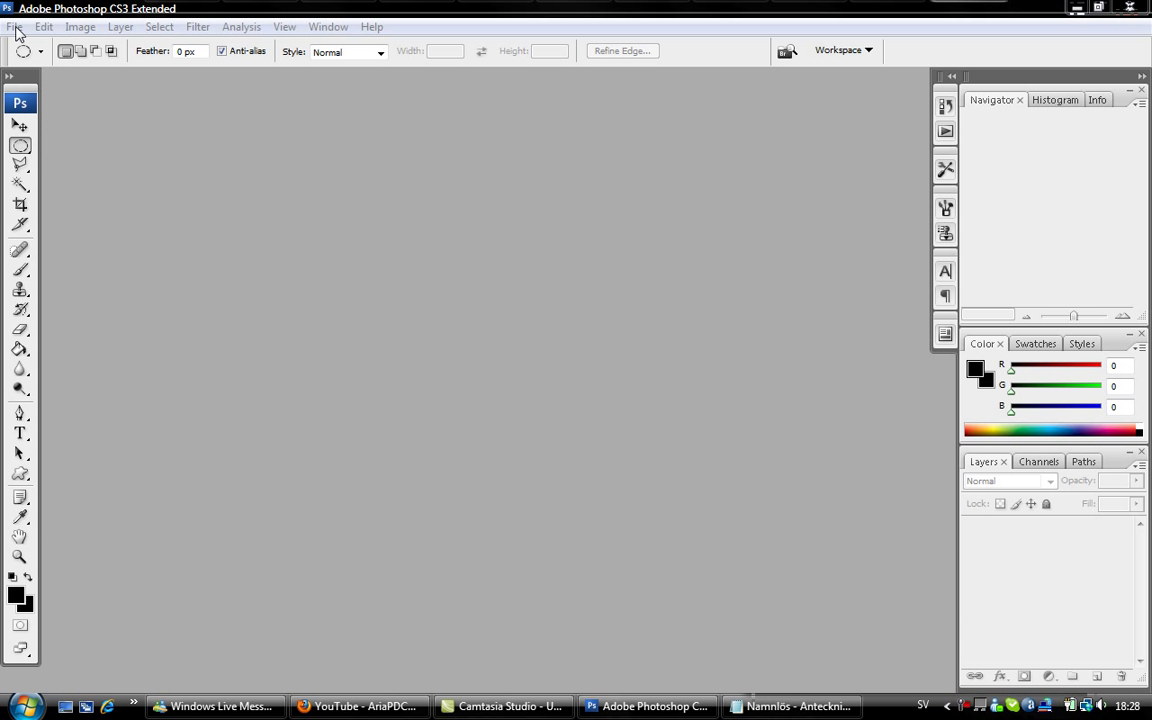
- Create Untitled-1 via File > New at 600×400 pixels with Transparent background contents
click(15, 28)
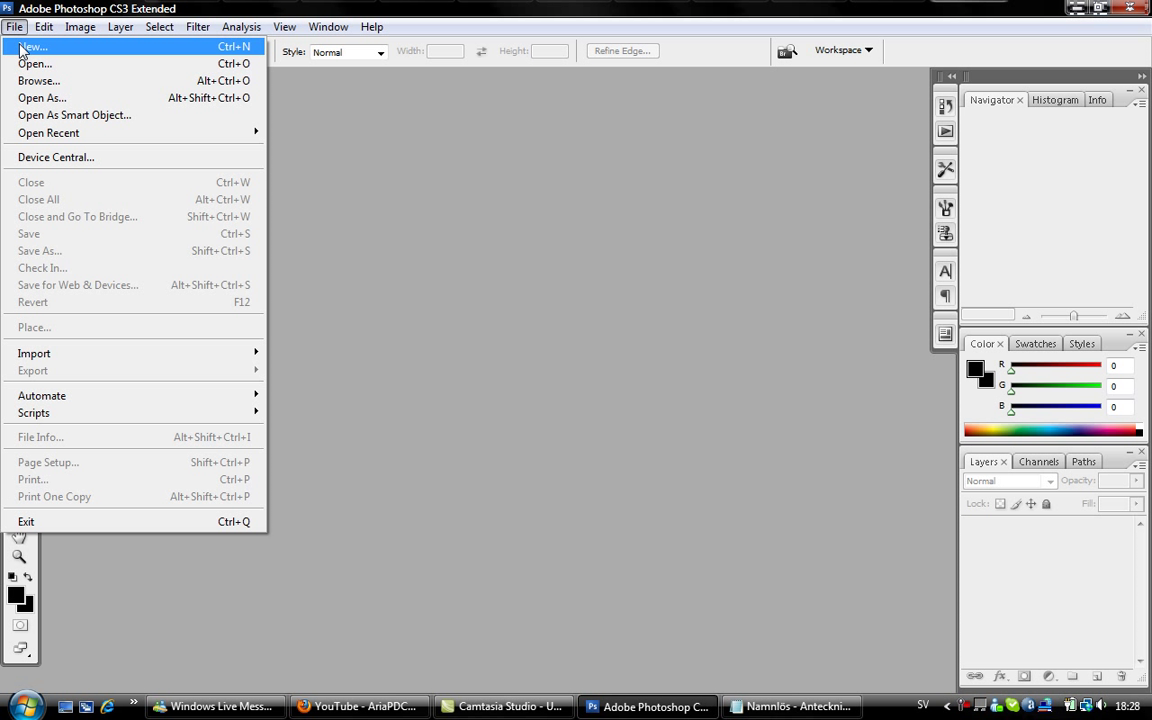
click(30, 47)
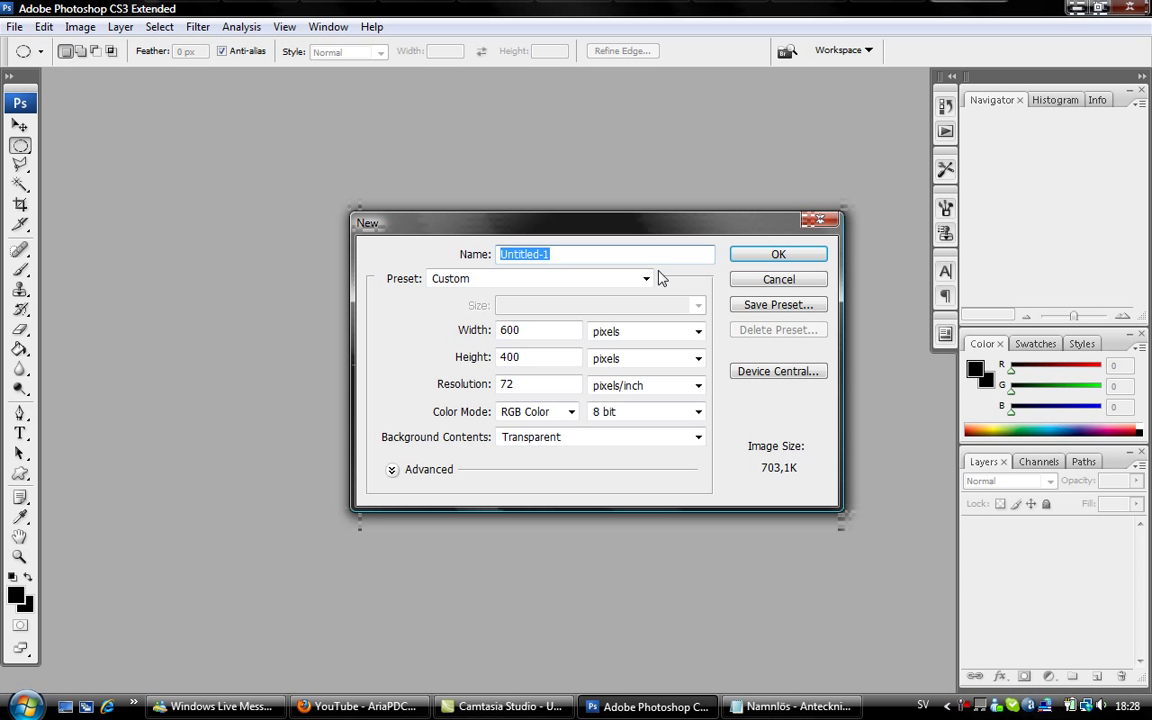
click(780, 254)
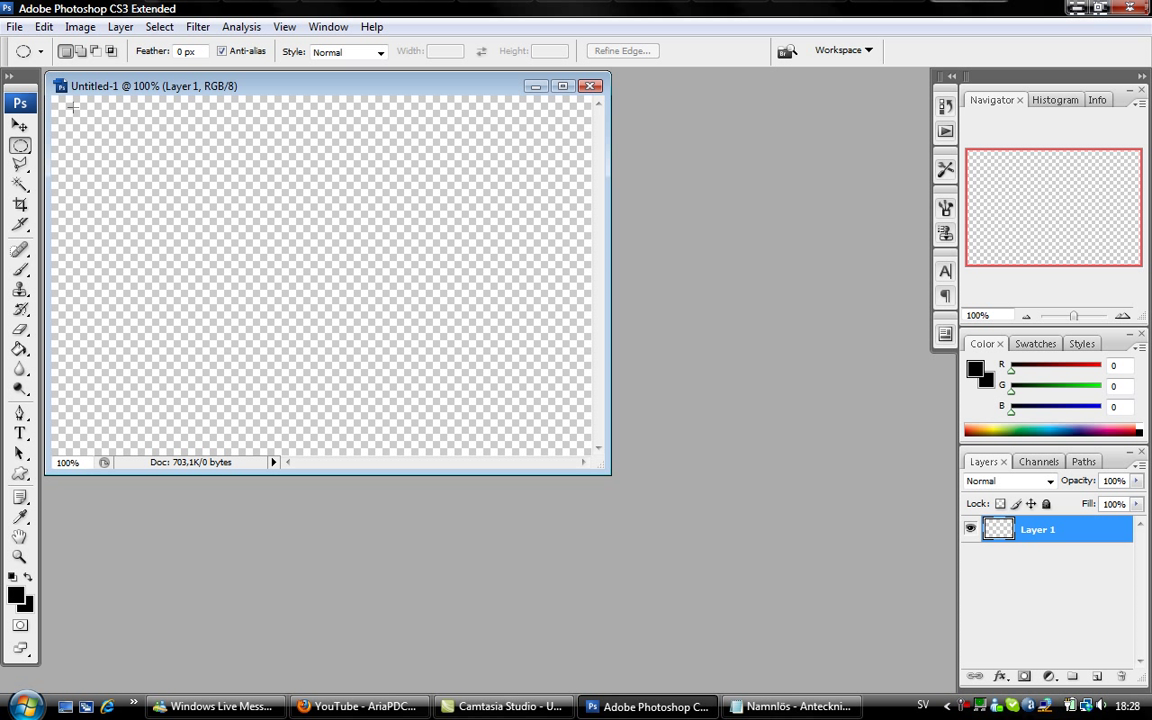
- Add new empty layers above Layer 1 in the Layers panel
click(1097, 676)
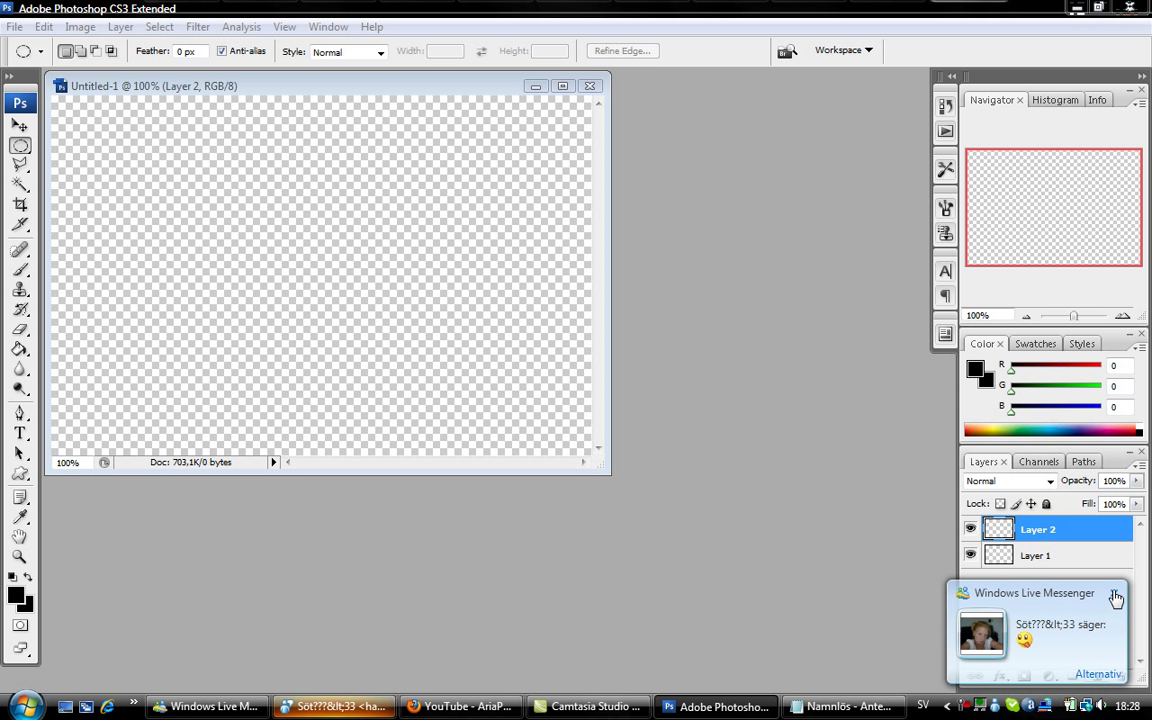
click(1097, 676)
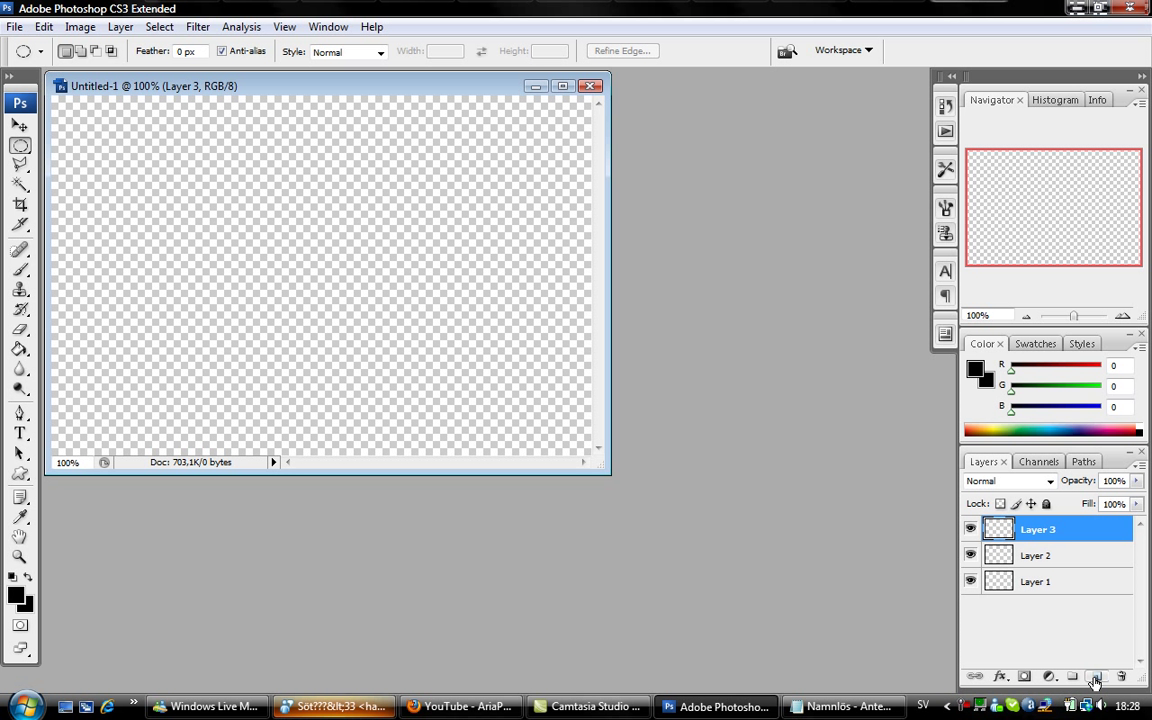
click(1097, 676)
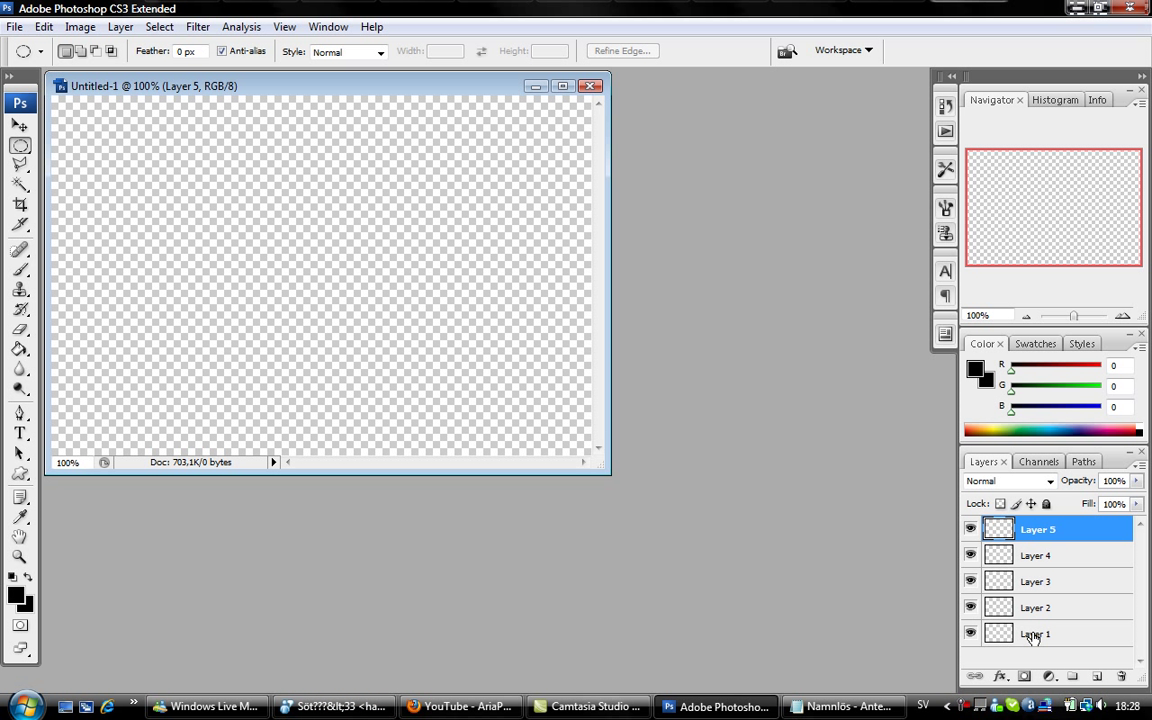
- Fill Layer 1 solid black with the Paint Bucket, then select Layer 3
click(1031, 634)
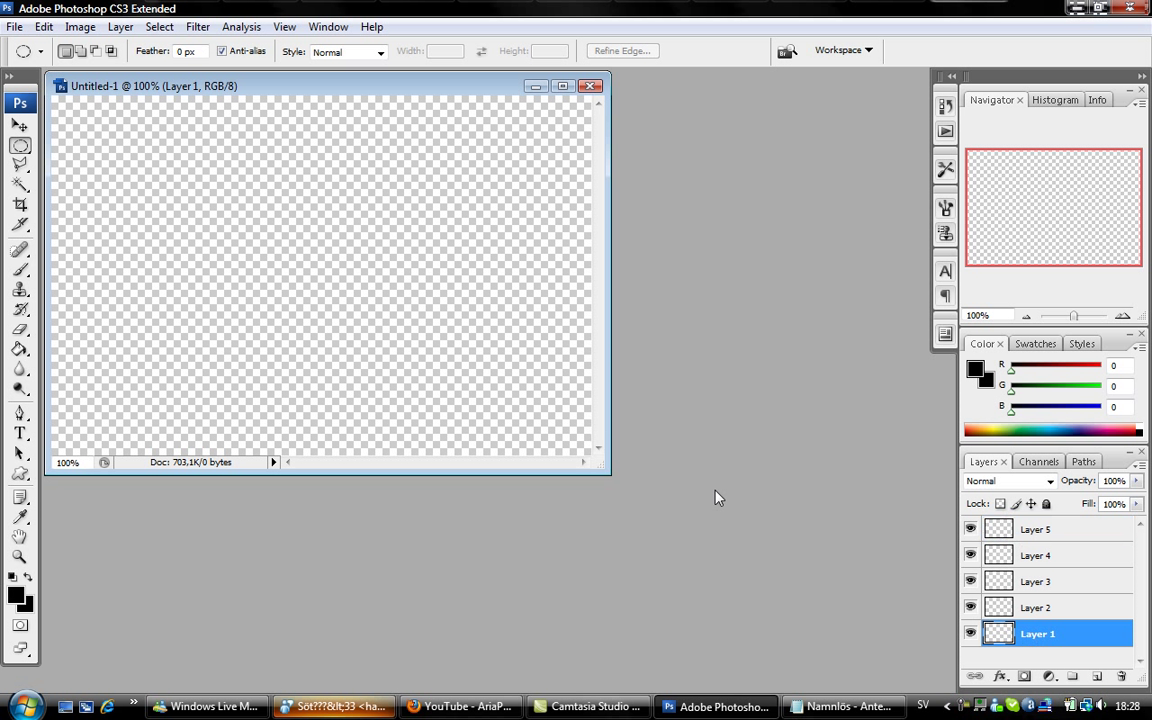
click(19, 349)
click(438, 282)
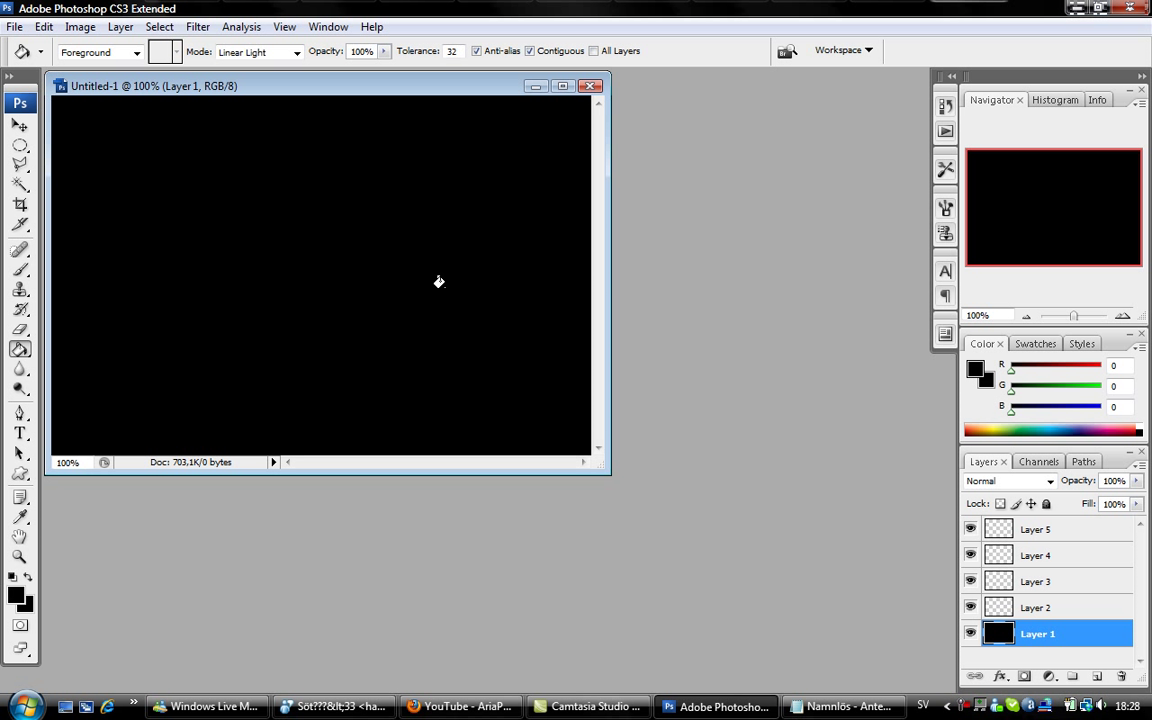
click(1058, 585)
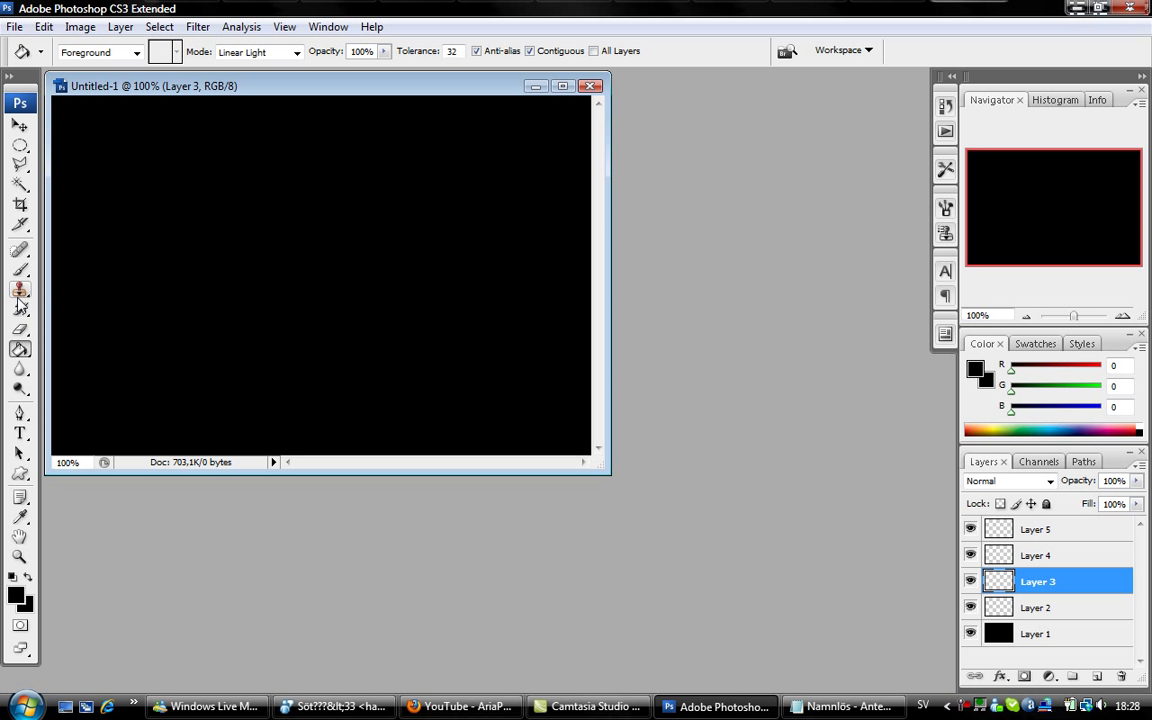
- Type 'ARIA PRODUCTIONS' in red Ethnocentric on Layer 3 and center the text box on the canvas
click(20, 434)
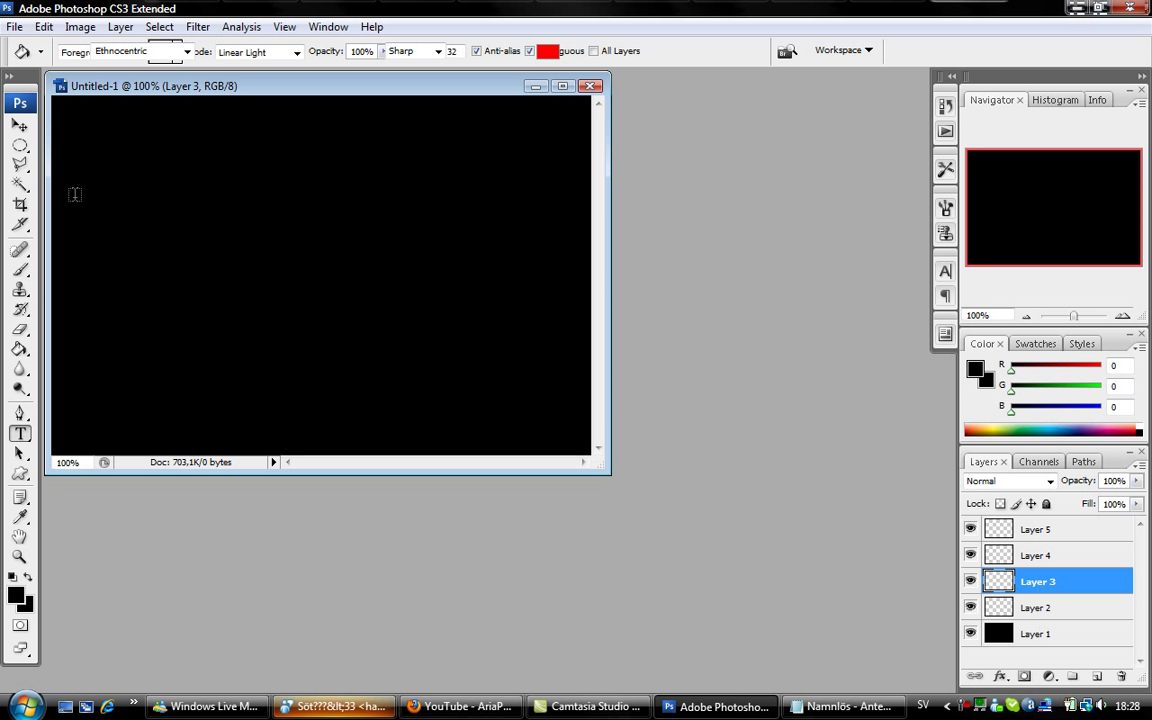
drag(65, 207, 567, 267)
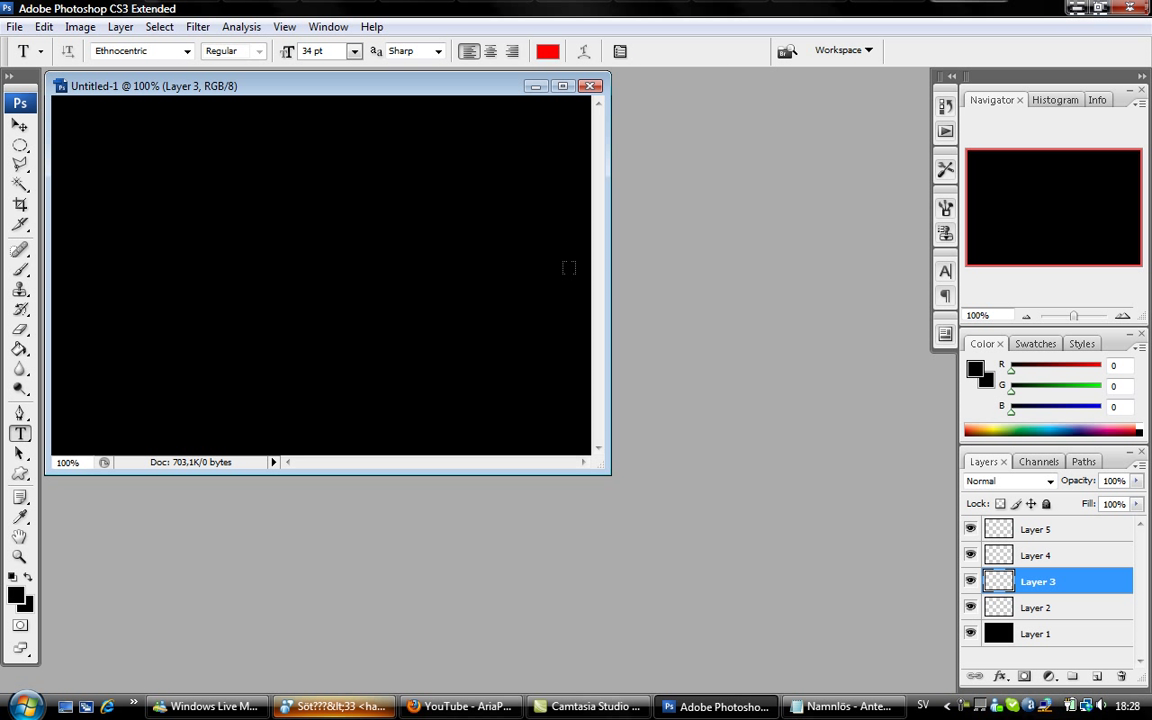
text(ARIA PRODC)
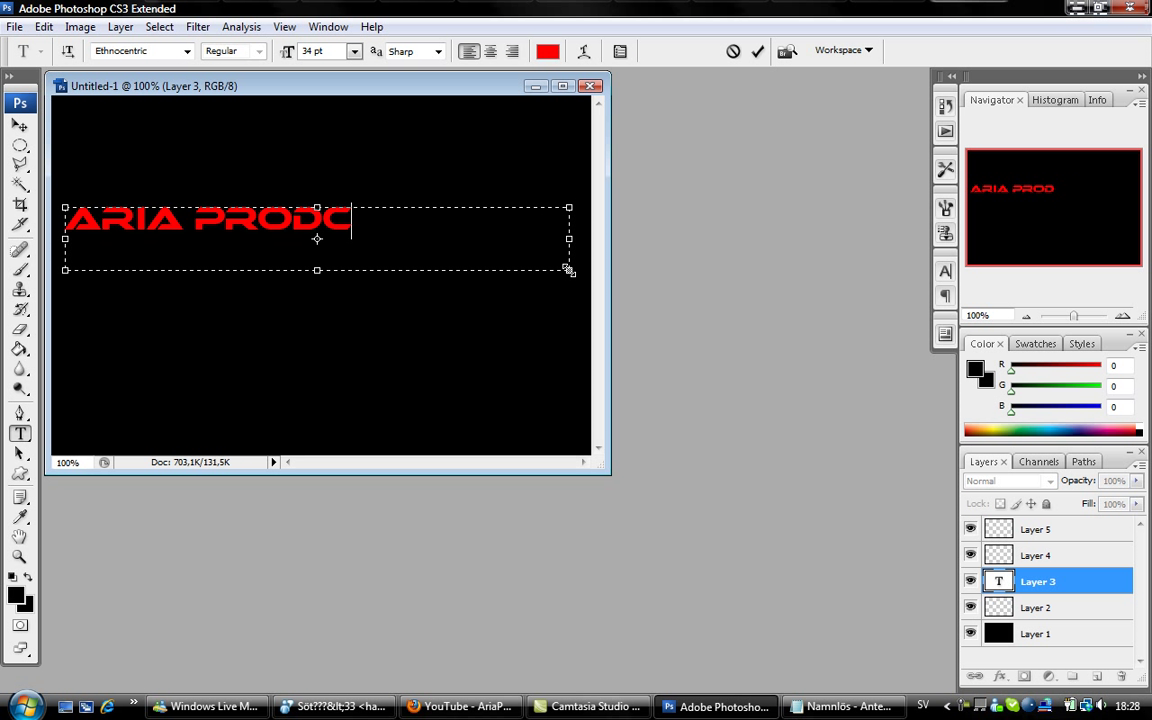
text(UT)
key(BackSpace)
key(BackSpace)
key(BackSpace)
text(UCTIONS)
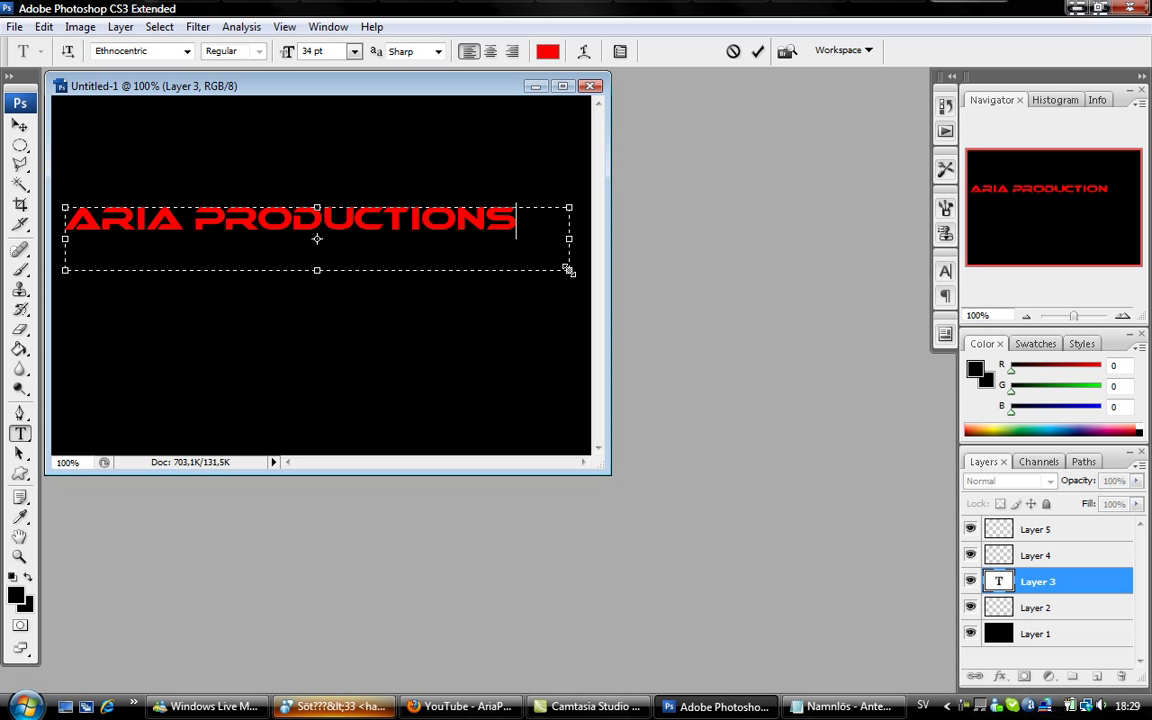
drag(570, 277, 532, 252)
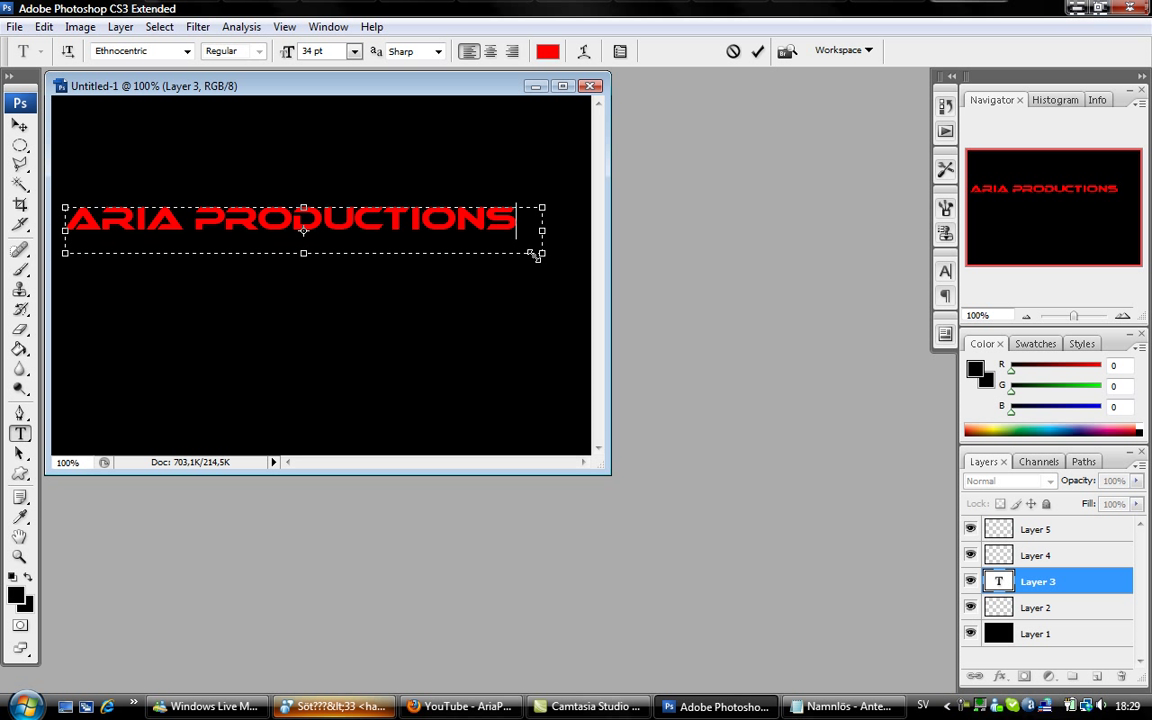
mouse_move(468, 175)
mouse_down()
mouse_move(493, 224)
mouse_move(497, 194)
mouse_up()
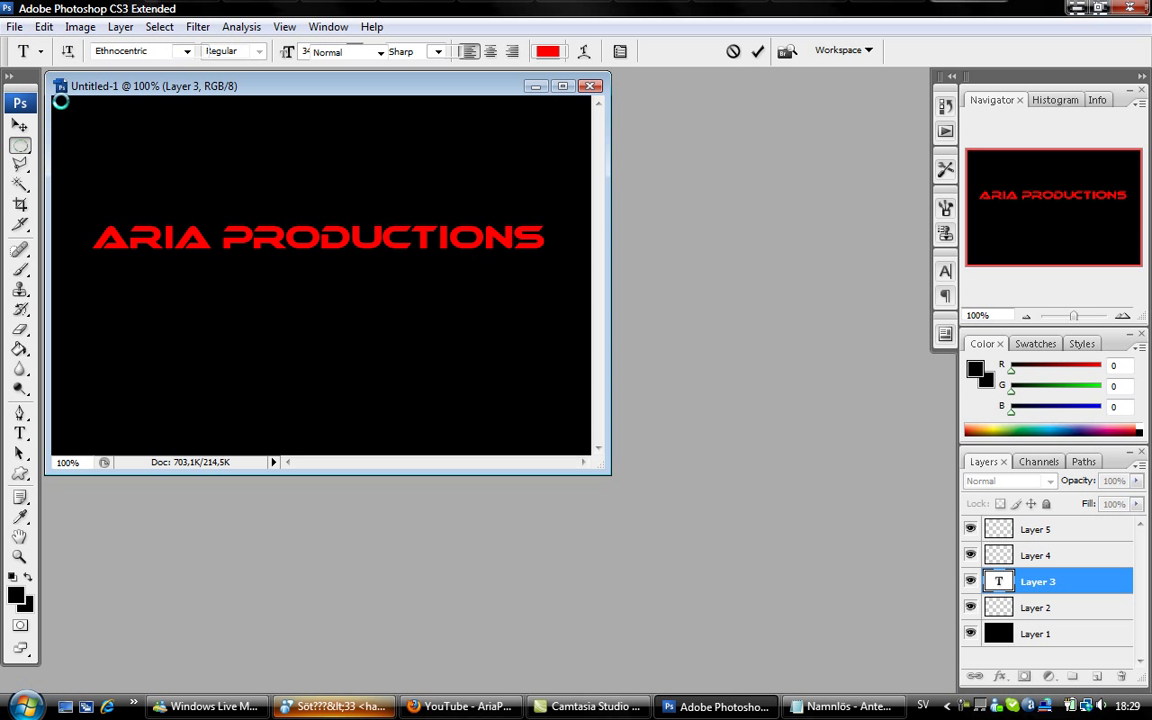
- Commit the text, preview a Flaming Pear Flood reflection on it, then cancel it
click(20, 145)
click(198, 26)
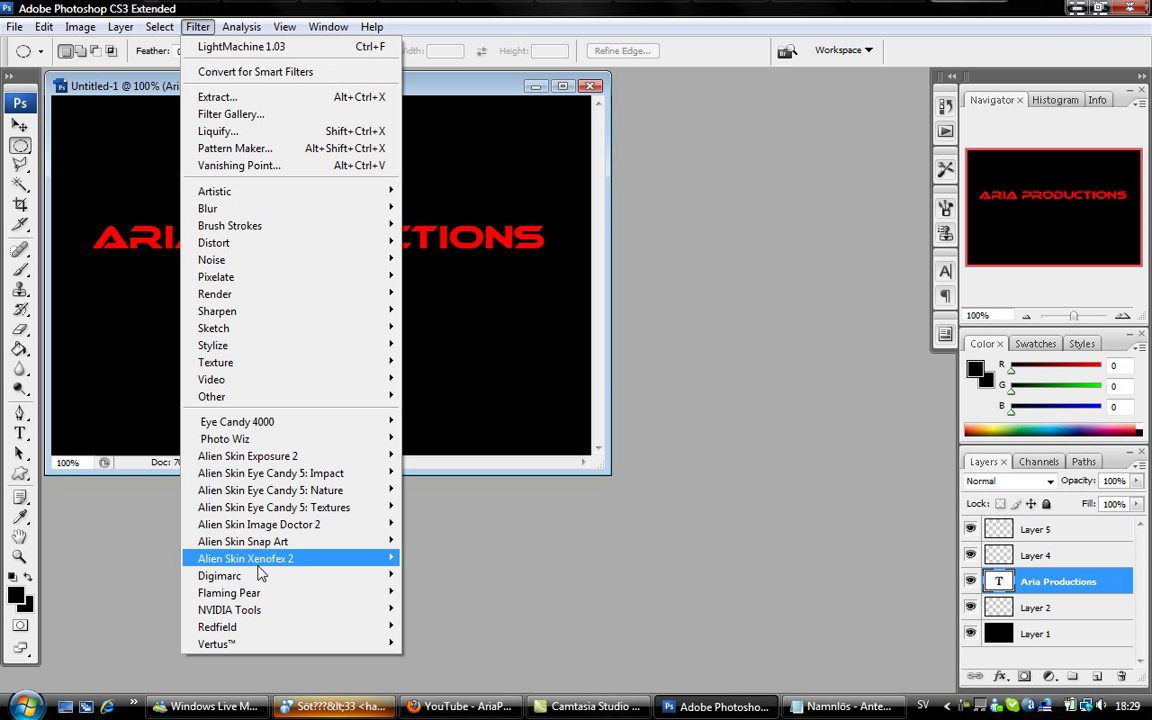
mouse_move(229, 593)
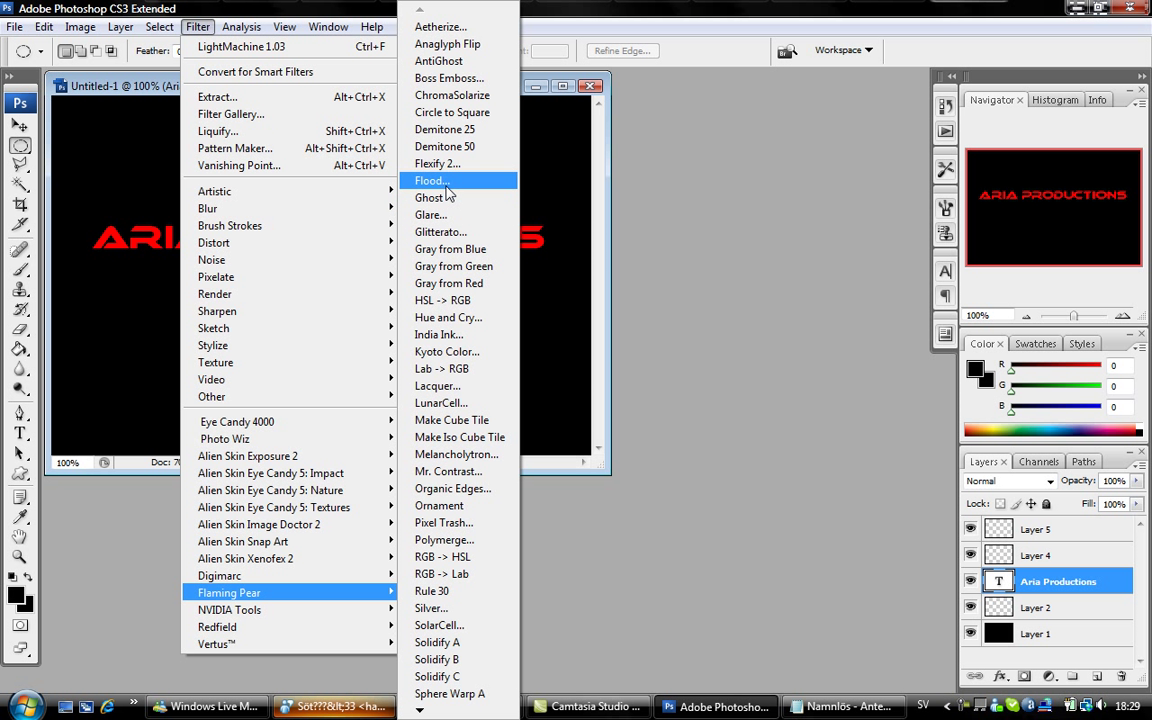
click(435, 180)
click(528, 282)
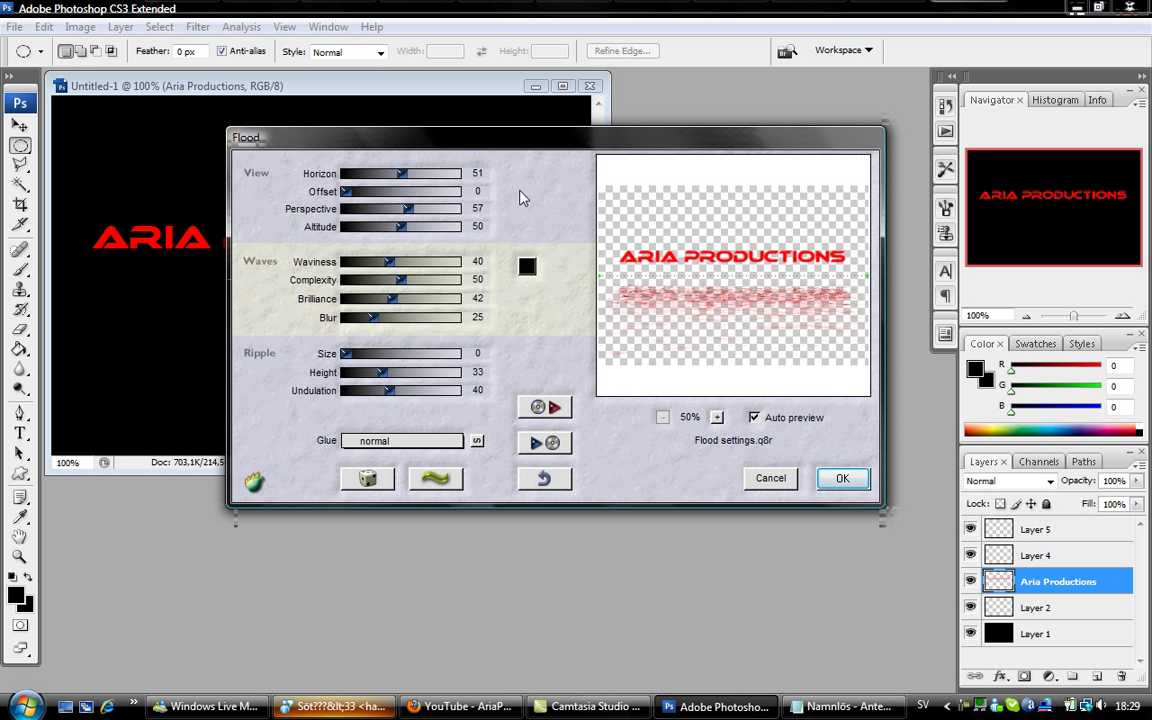
click(716, 417)
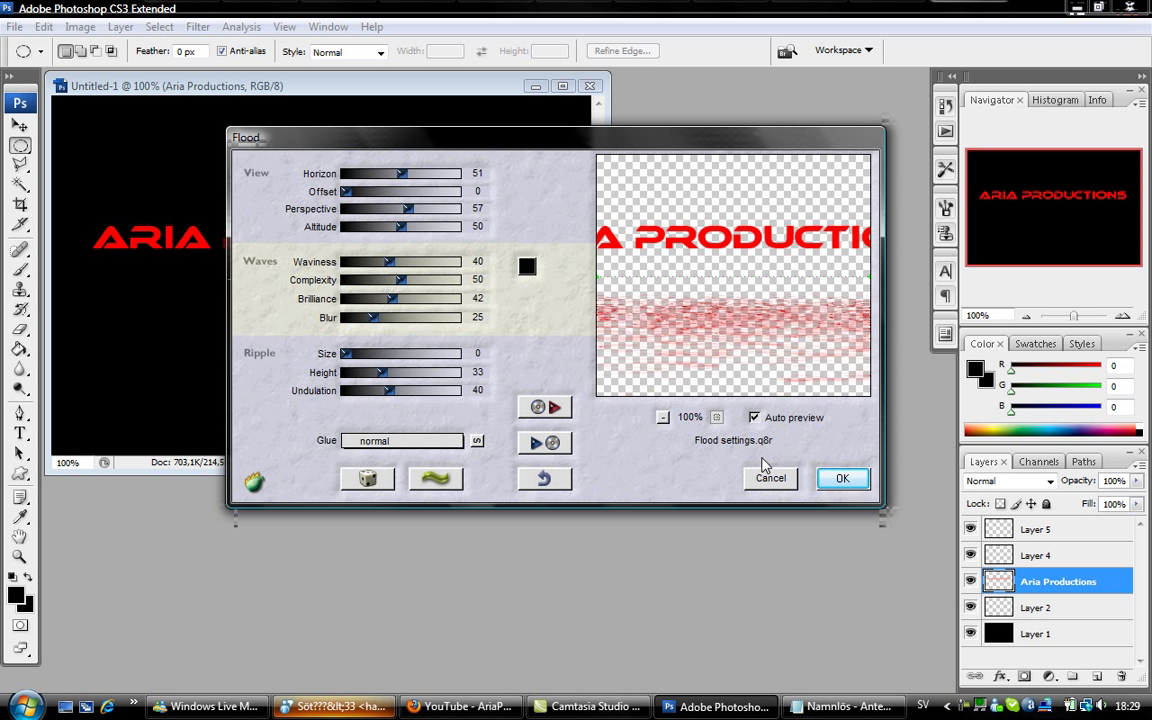
key(Escape)
click(197, 27)
mouse_move(237, 421)
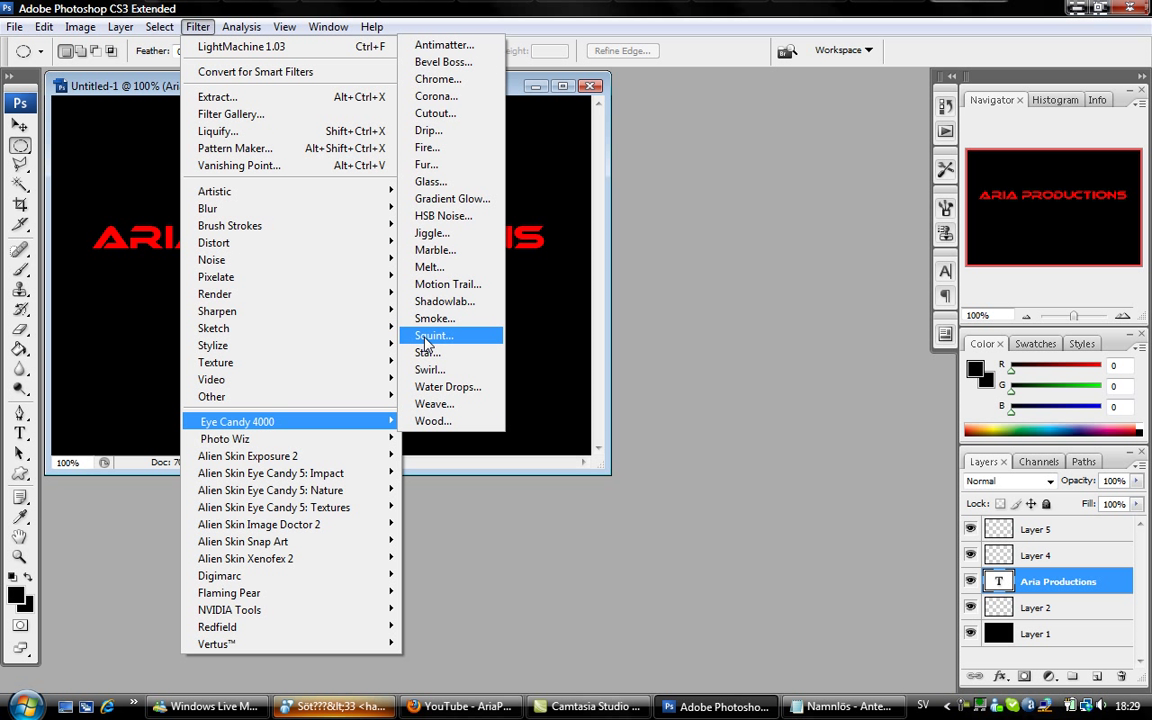
- Apply Eye Candy 4000 Drip with default settings to the rasterized text
click(441, 134)
click(538, 282)
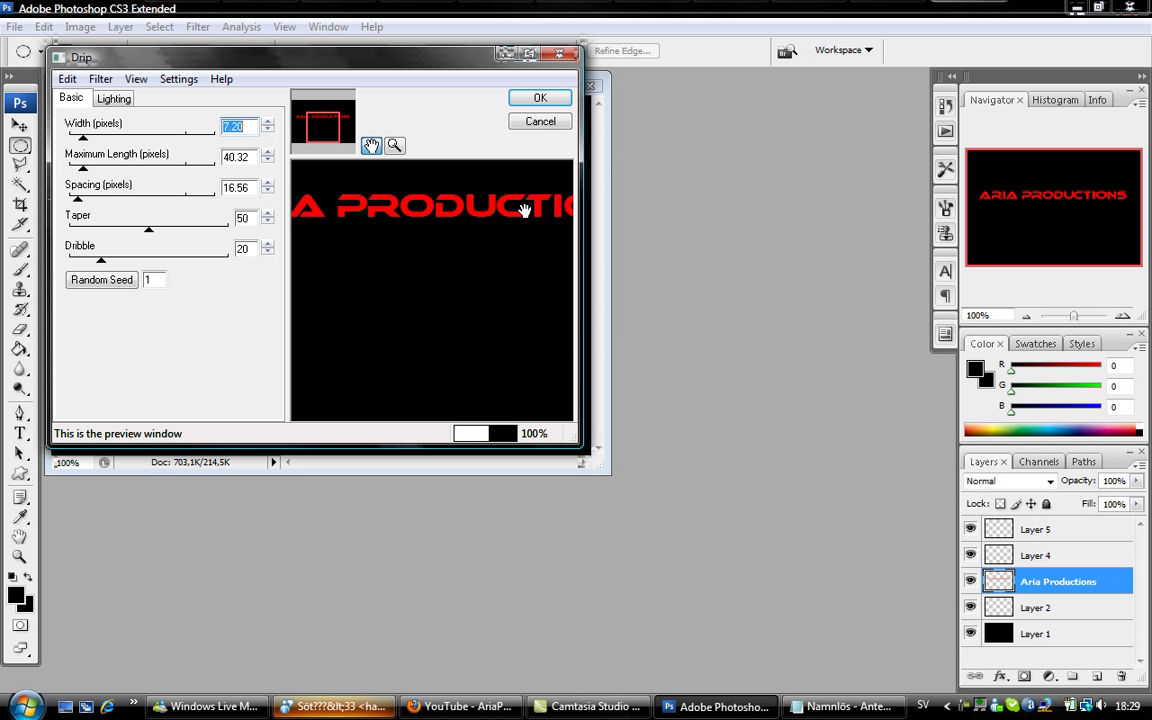
click(540, 97)
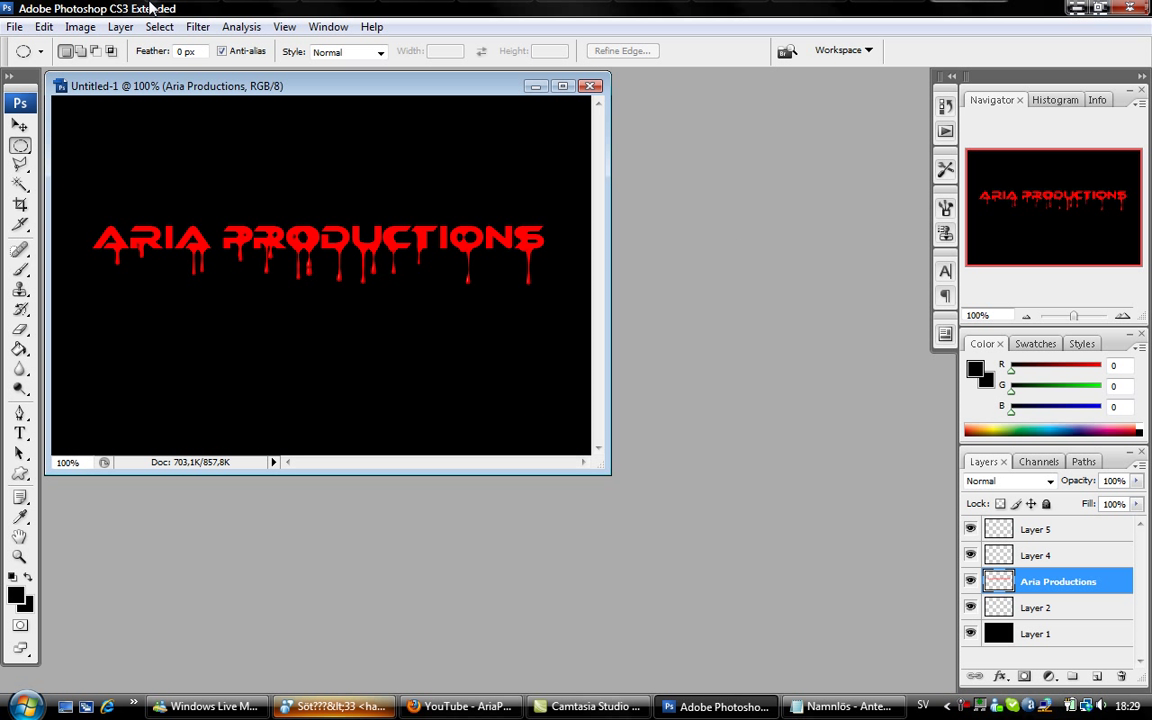
click(197, 27)
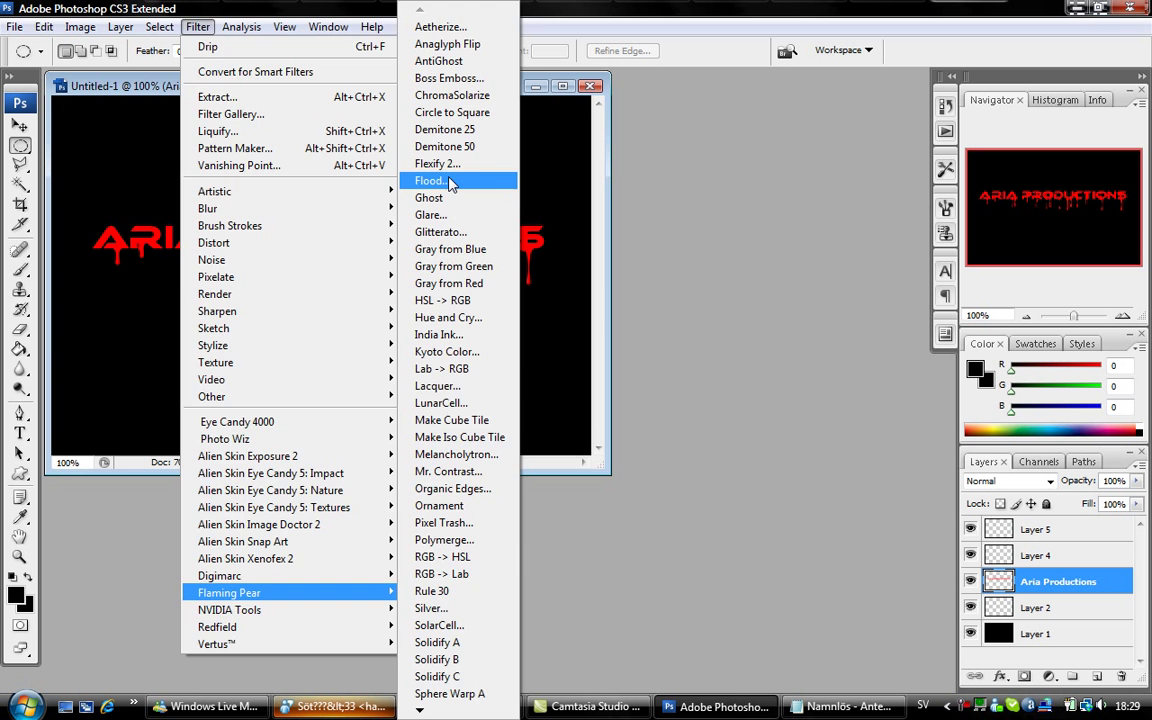
- Apply a Flaming Pear Flood reflection to the text with the horizon around 51
click(432, 181)
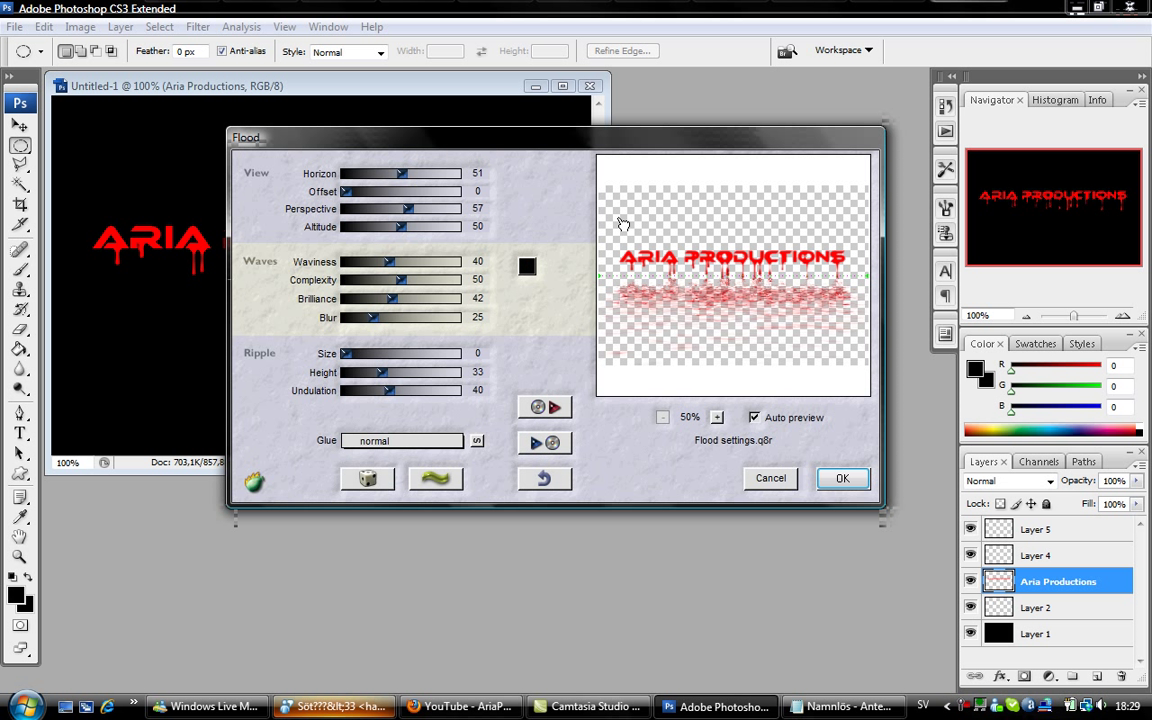
click(716, 418)
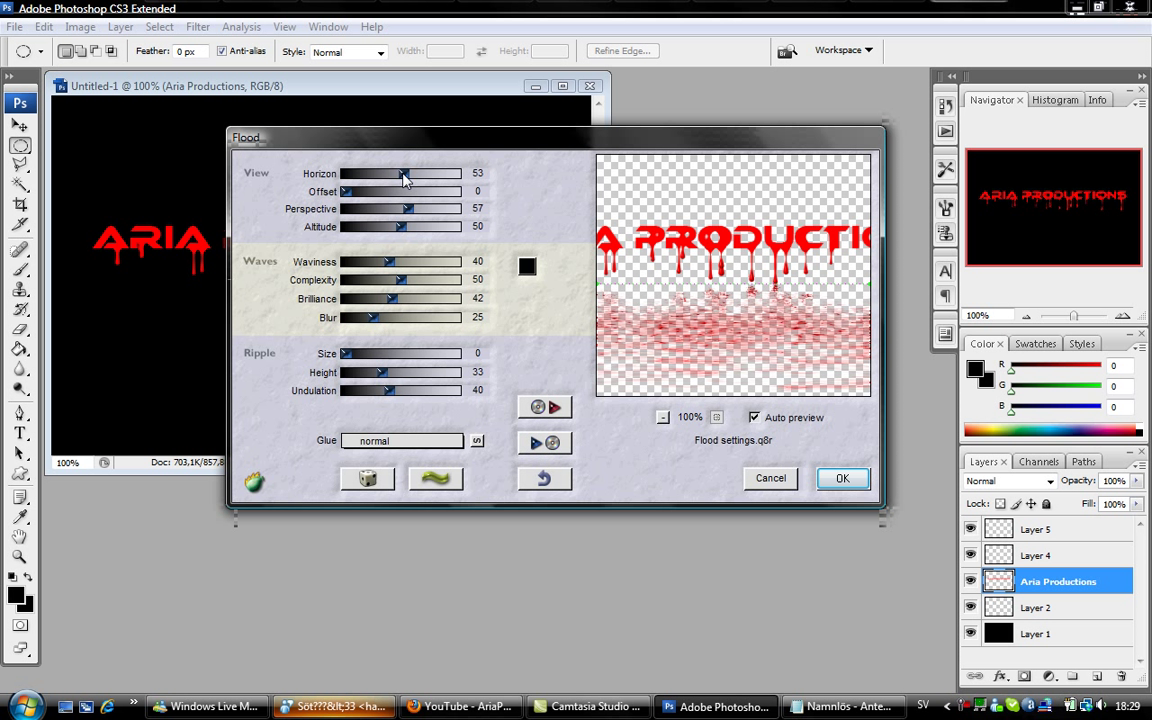
drag(403, 177, 398, 173)
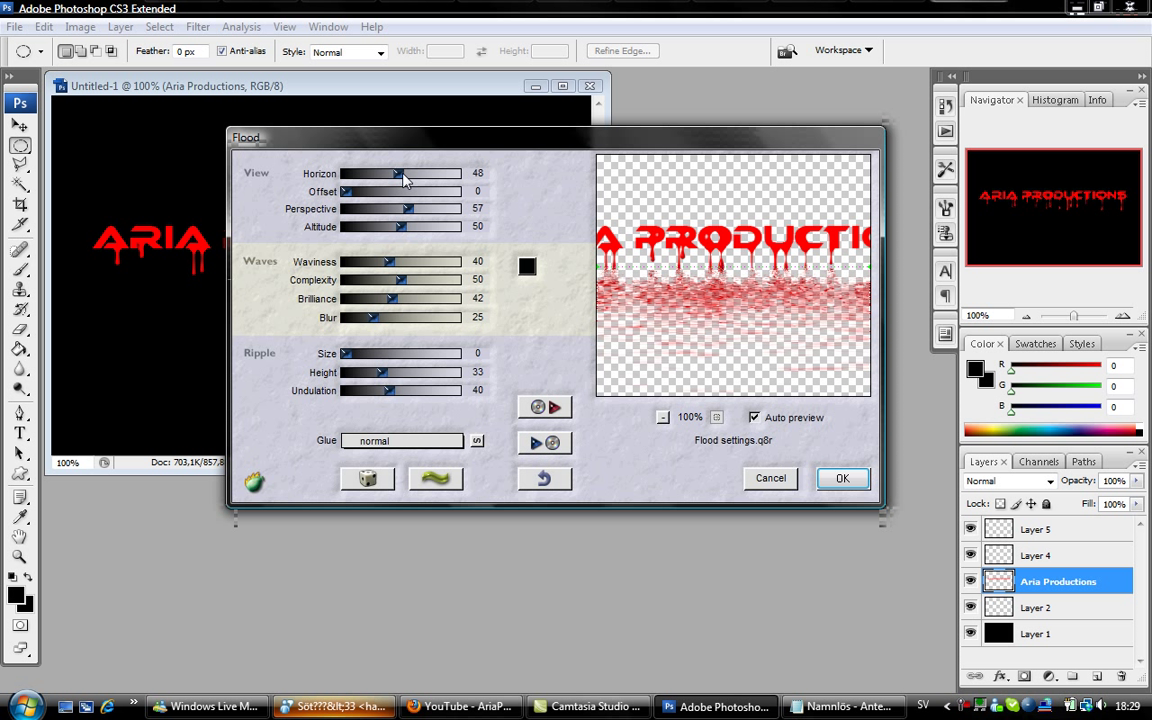
click(403, 174)
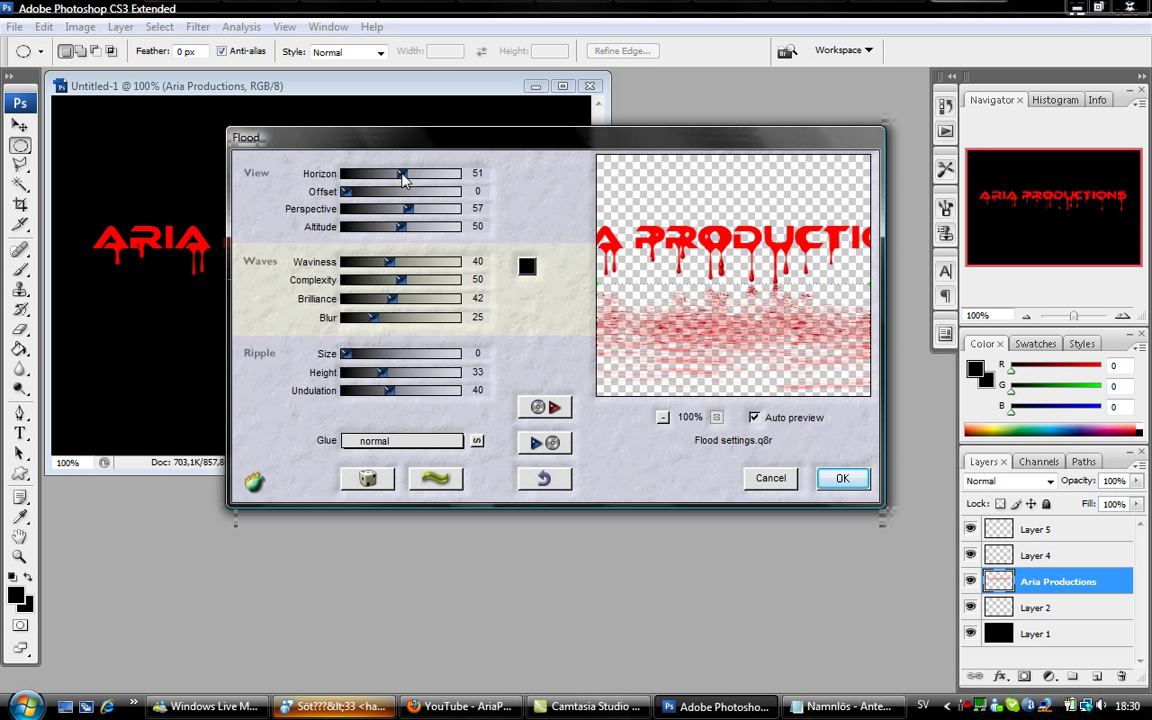
drag(403, 174, 400, 173)
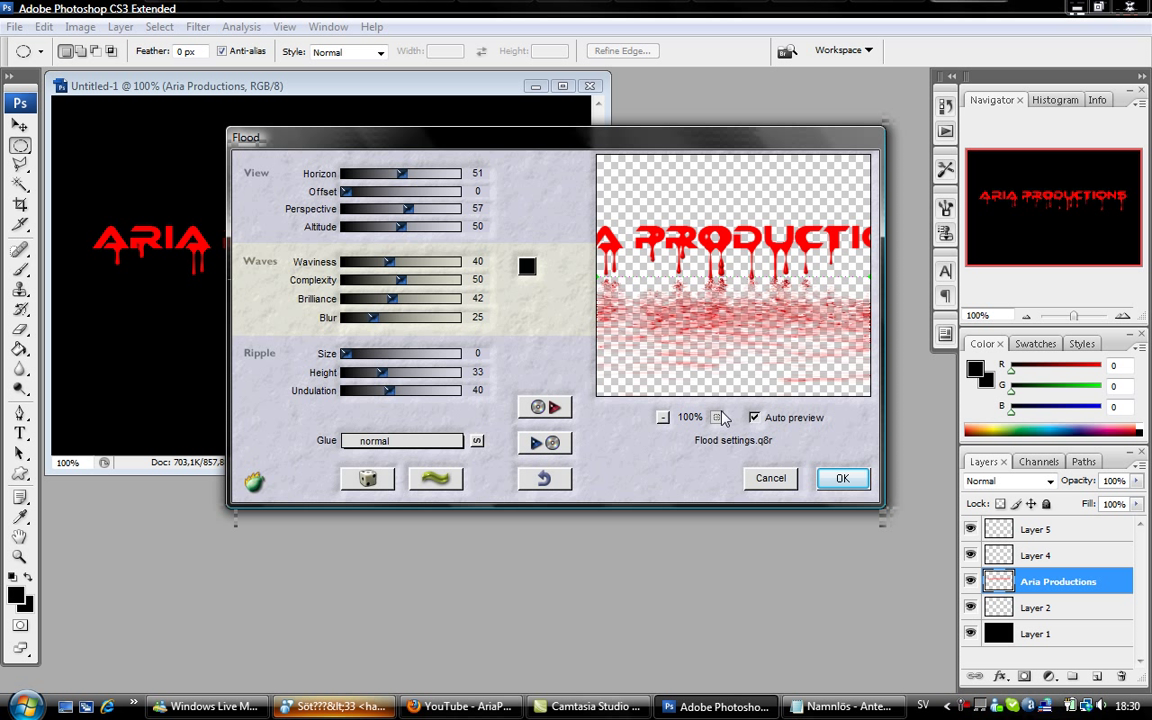
click(830, 478)
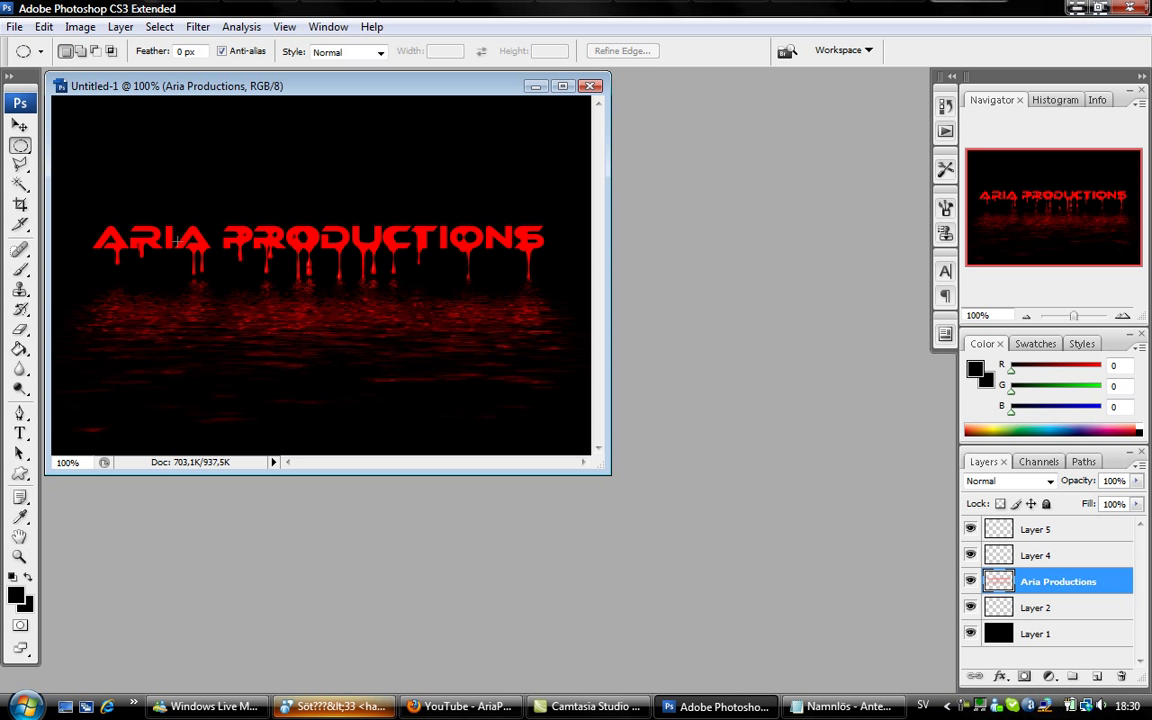
- Apply Eye Candy 4000 Glass to the text and reapply it twice for a deeper sheen
click(198, 27)
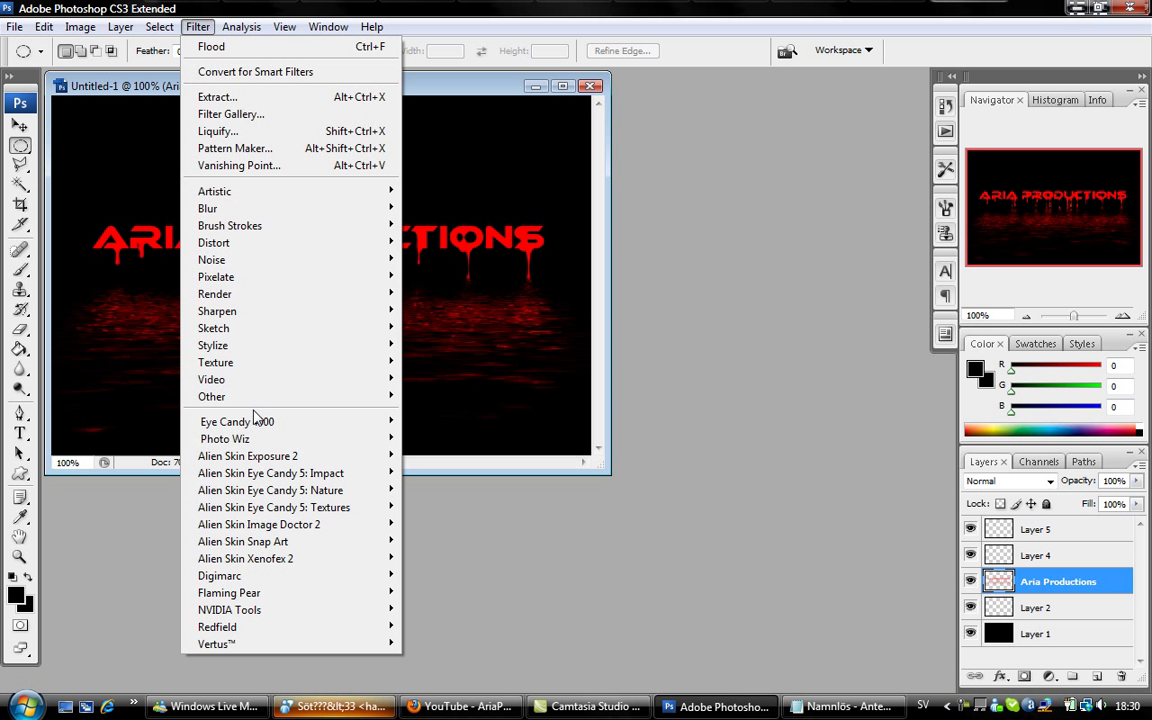
mouse_move(237, 421)
click(420, 181)
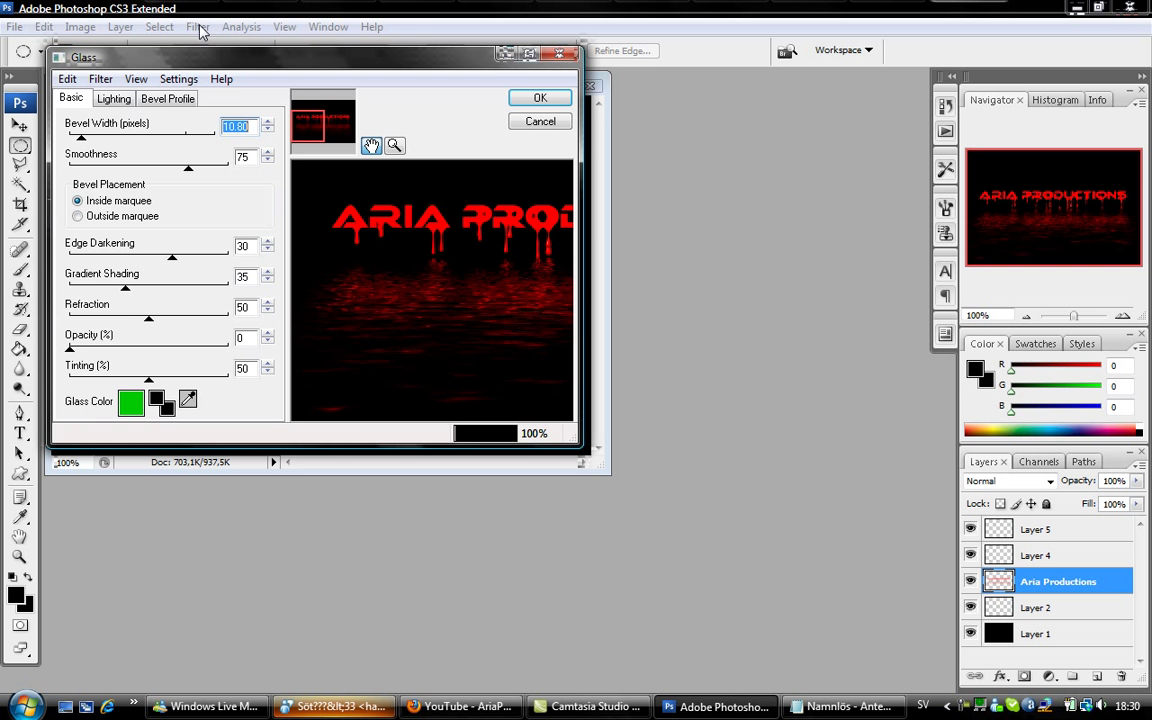
click(532, 101)
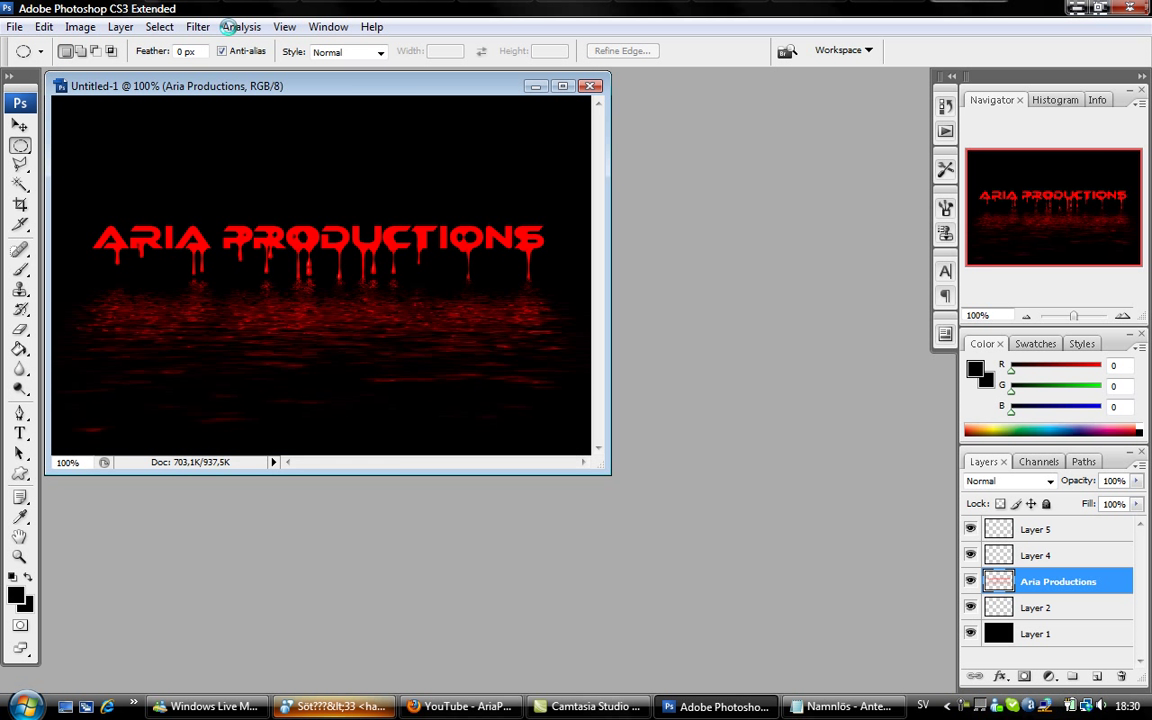
click(197, 27)
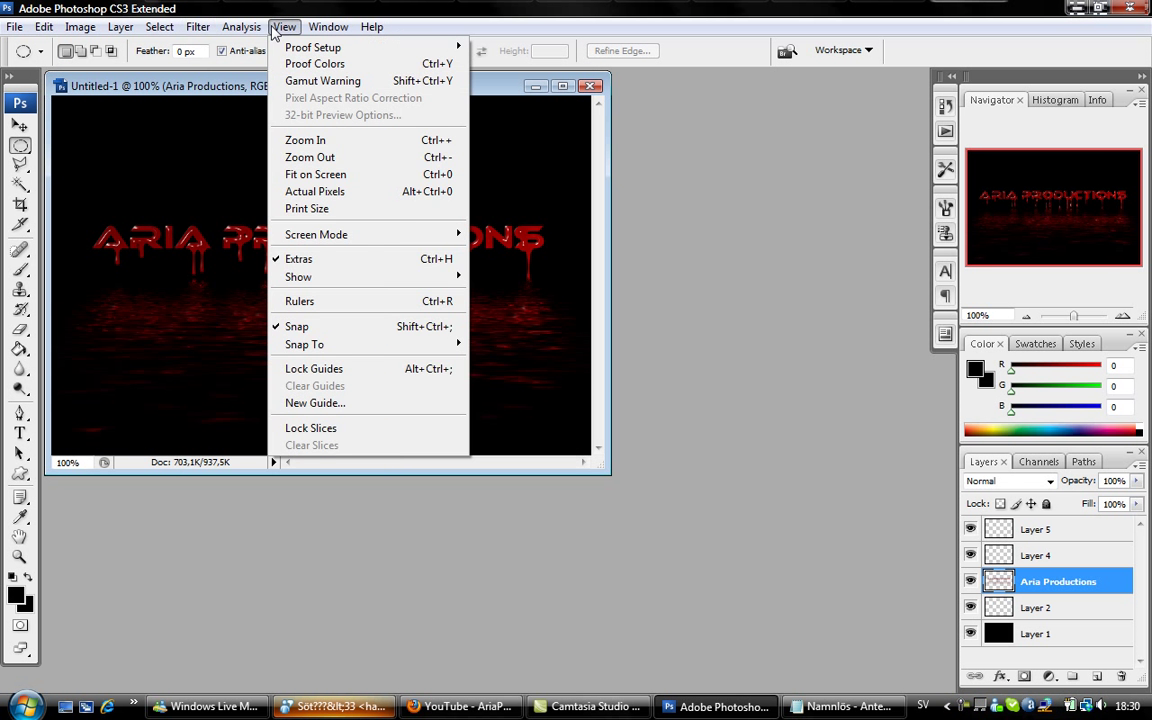
click(207, 47)
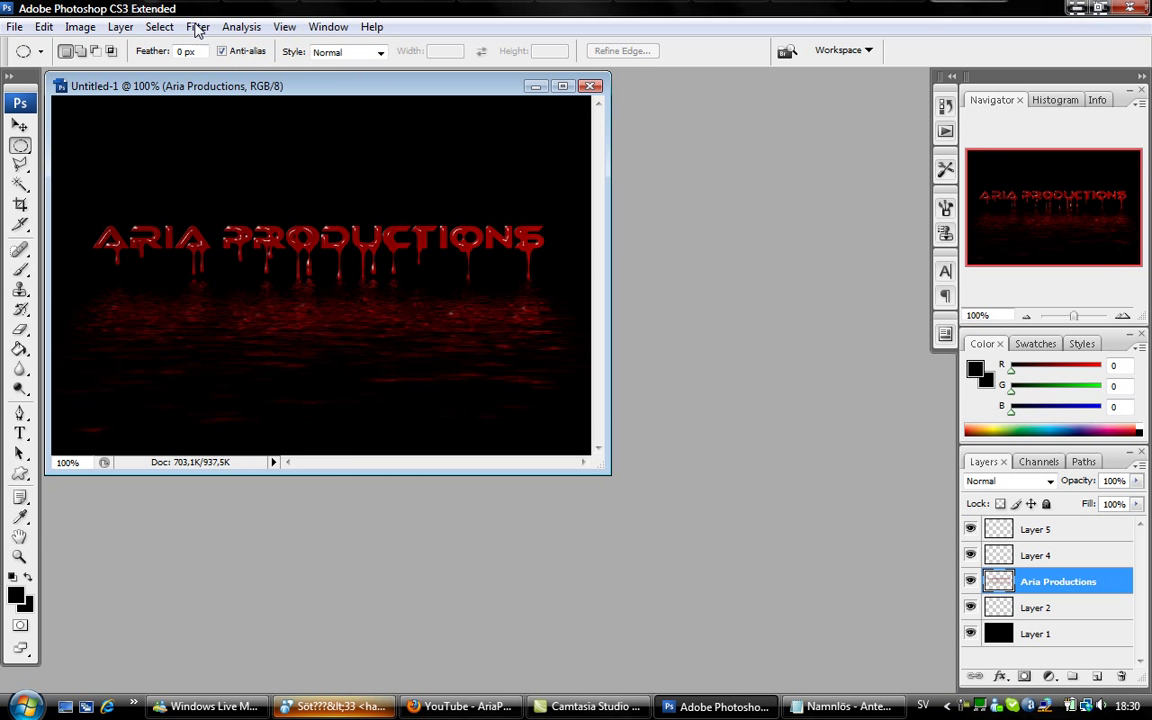
click(197, 27)
click(207, 47)
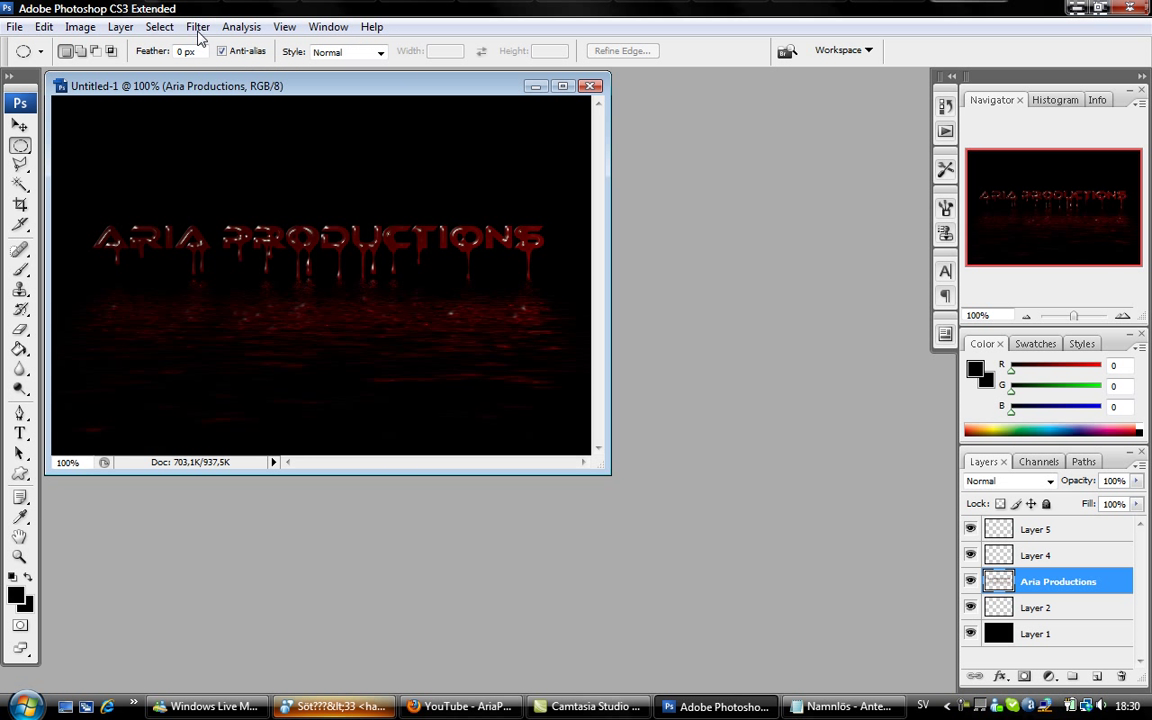
click(198, 27)
mouse_move(225, 438)
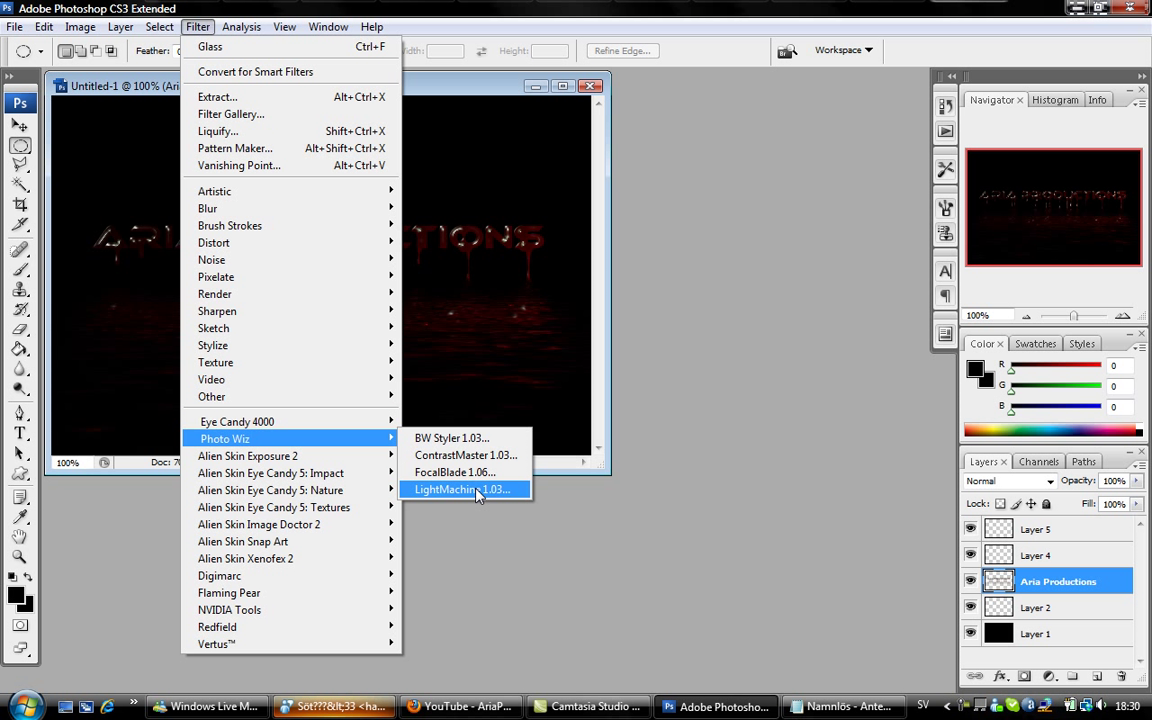
- Brighten the text with Photo Wiz LightMachine at about 2.54 brightness
click(468, 492)
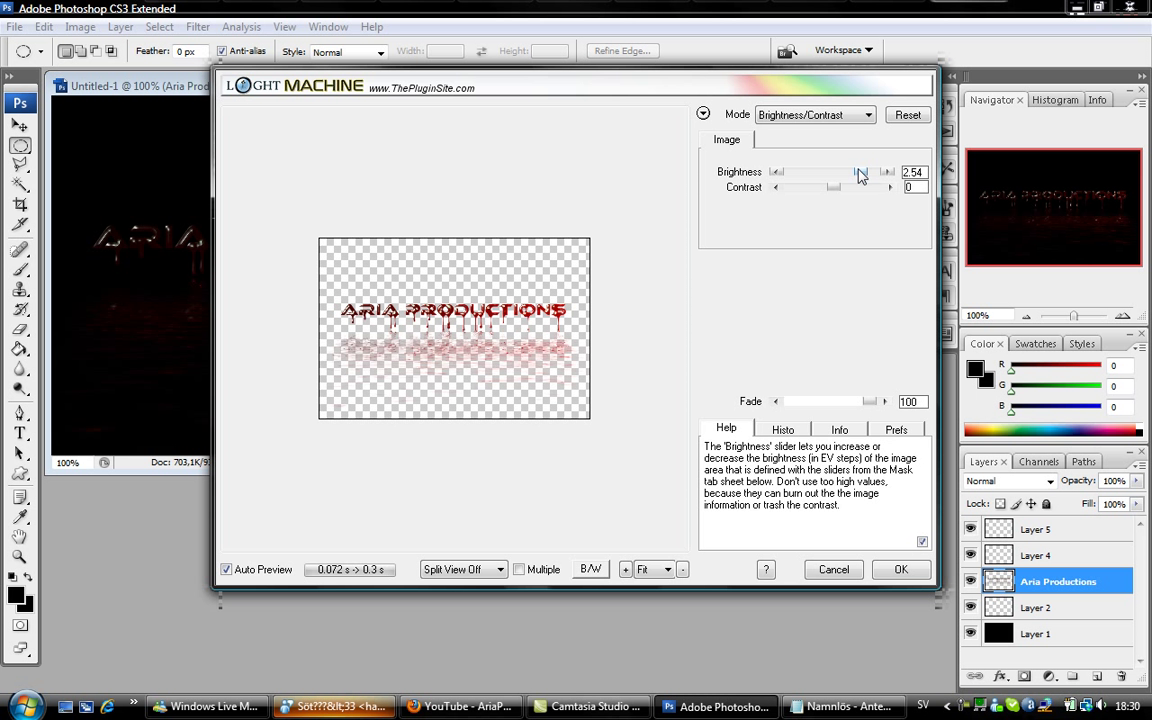
click(898, 569)
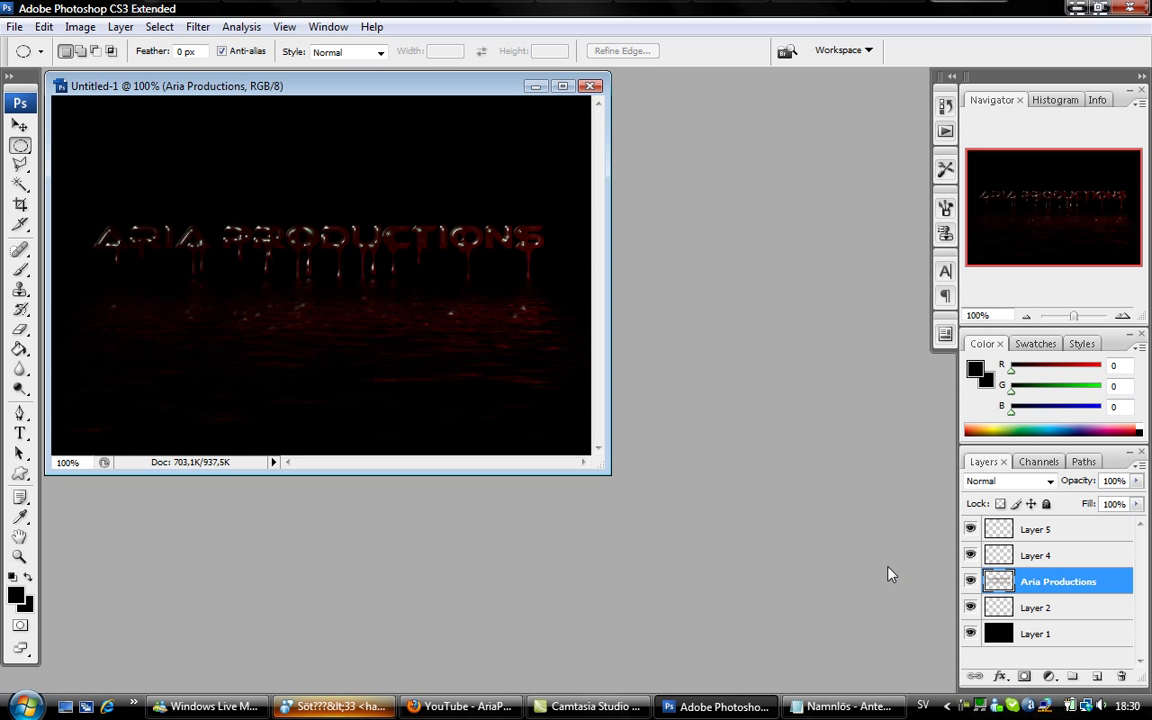
- Select Layer 2 beneath the text and bring up the Flaming Pear filters
click(1037, 612)
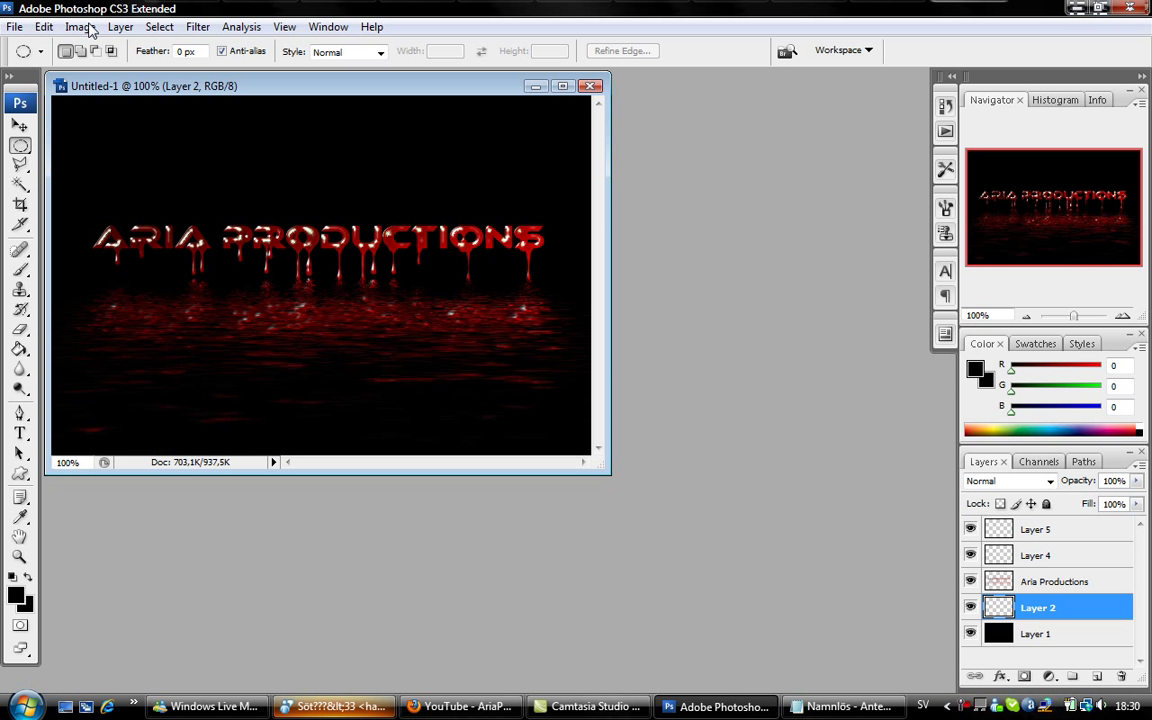
click(150, 28)
mouse_move(197, 27)
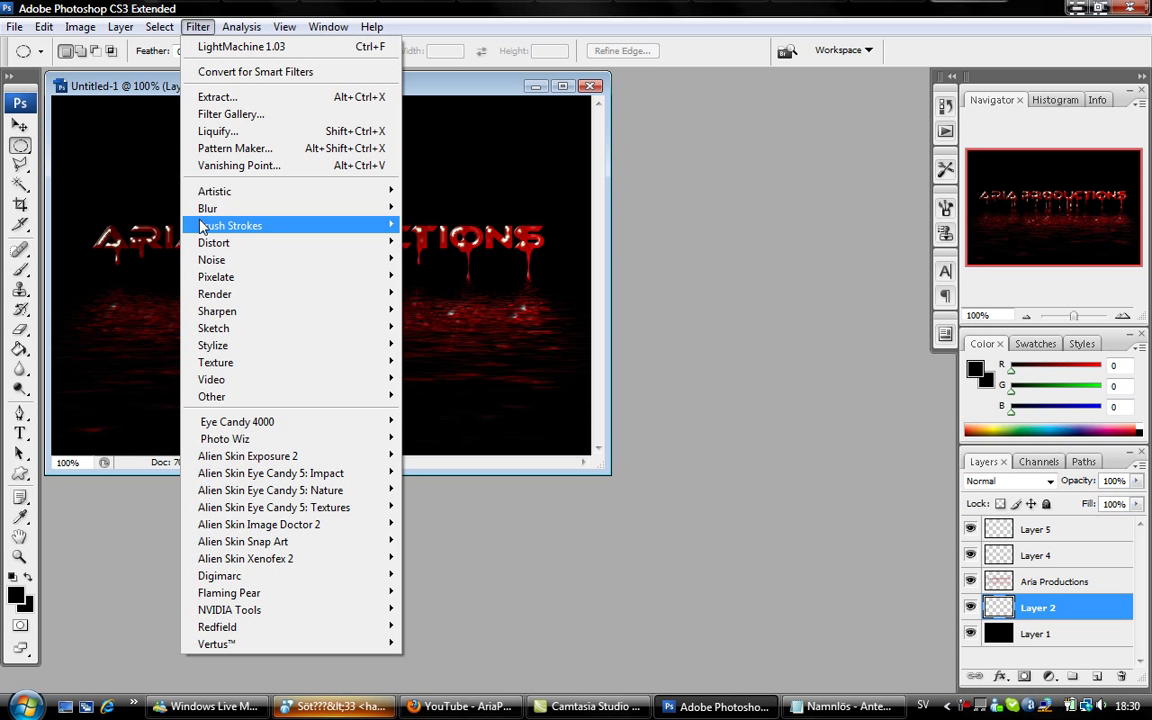
click(1004, 593)
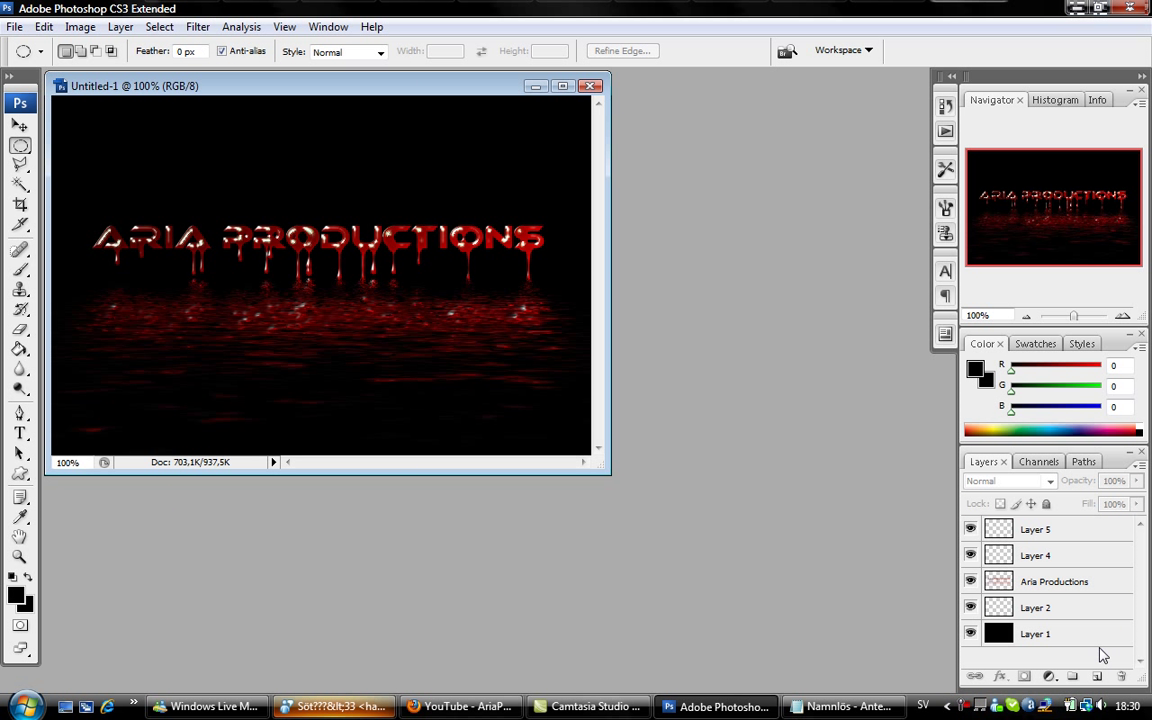
click(1040, 608)
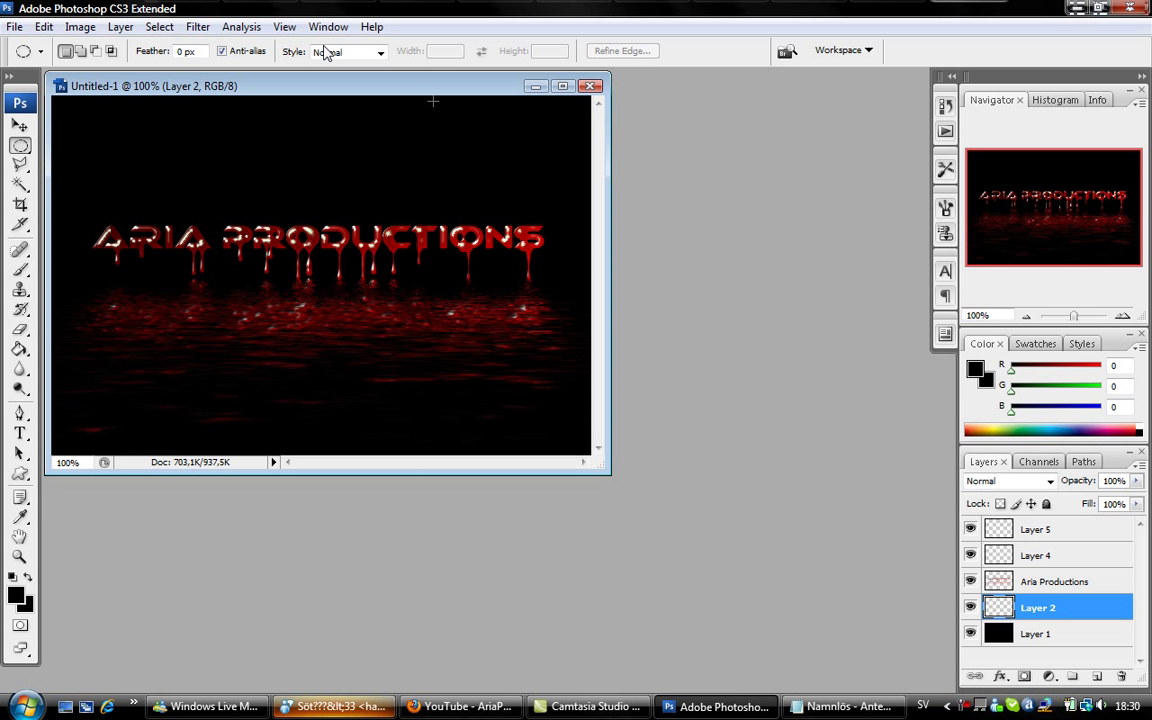
click(199, 28)
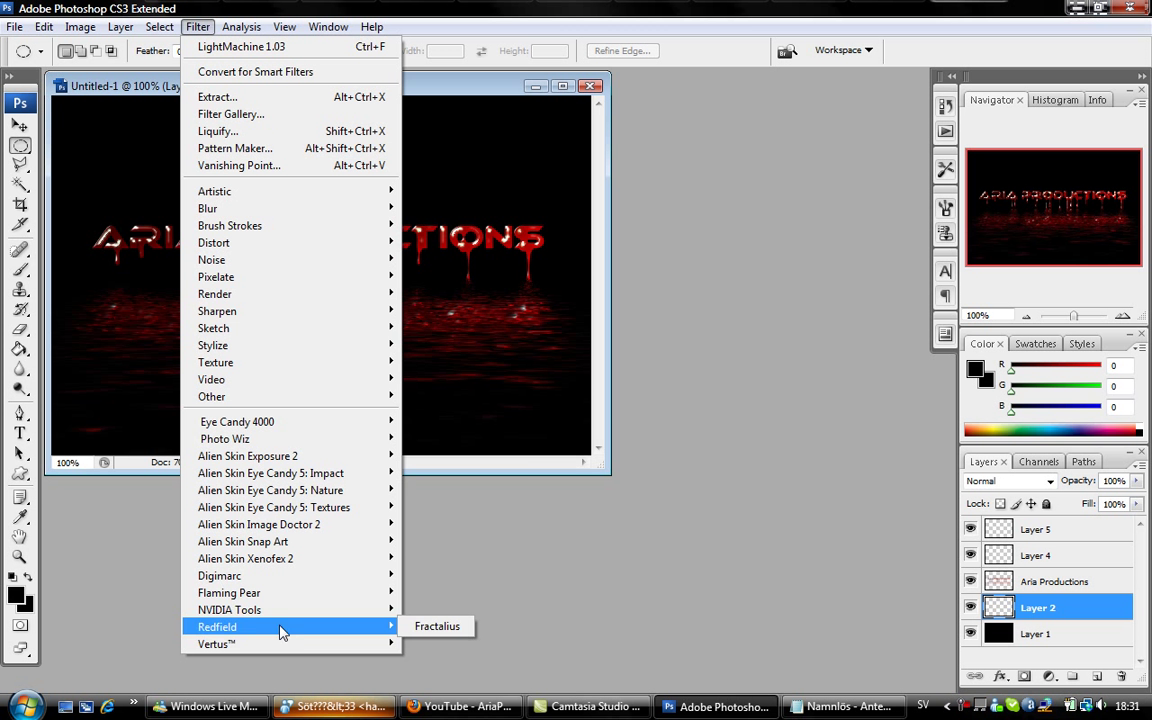
mouse_move(229, 593)
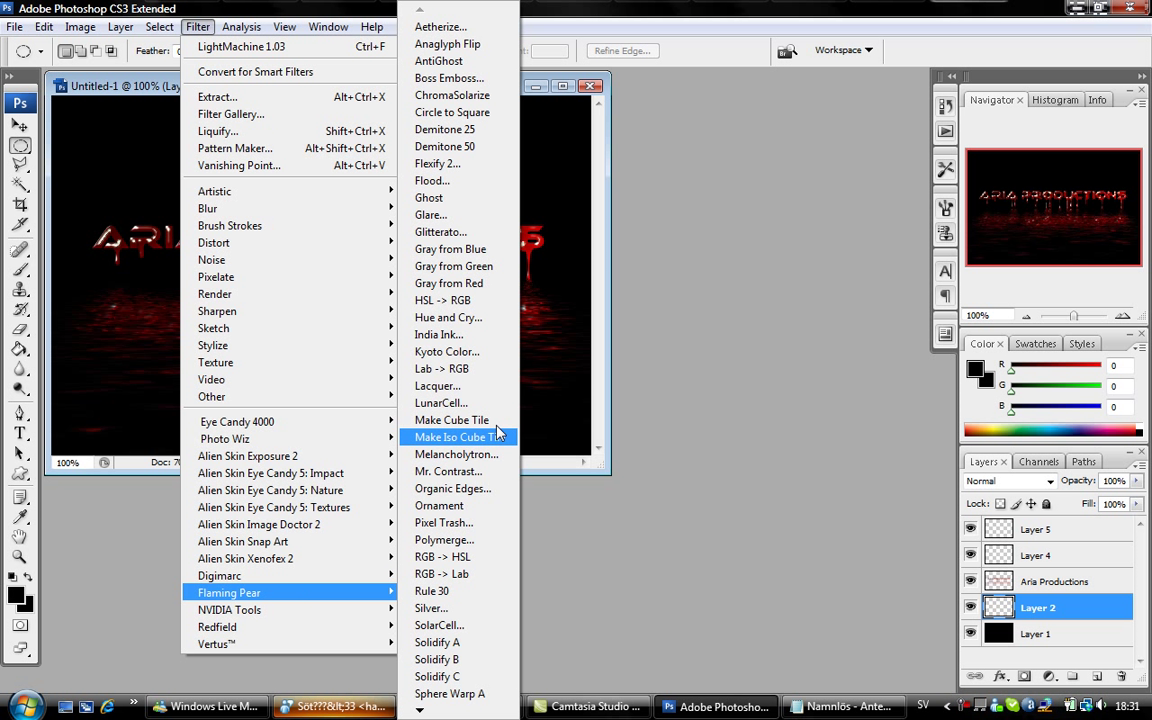
- Render a LunarCell Earth-like planet onto Layer 2 after checking the preview mode options
click(440, 402)
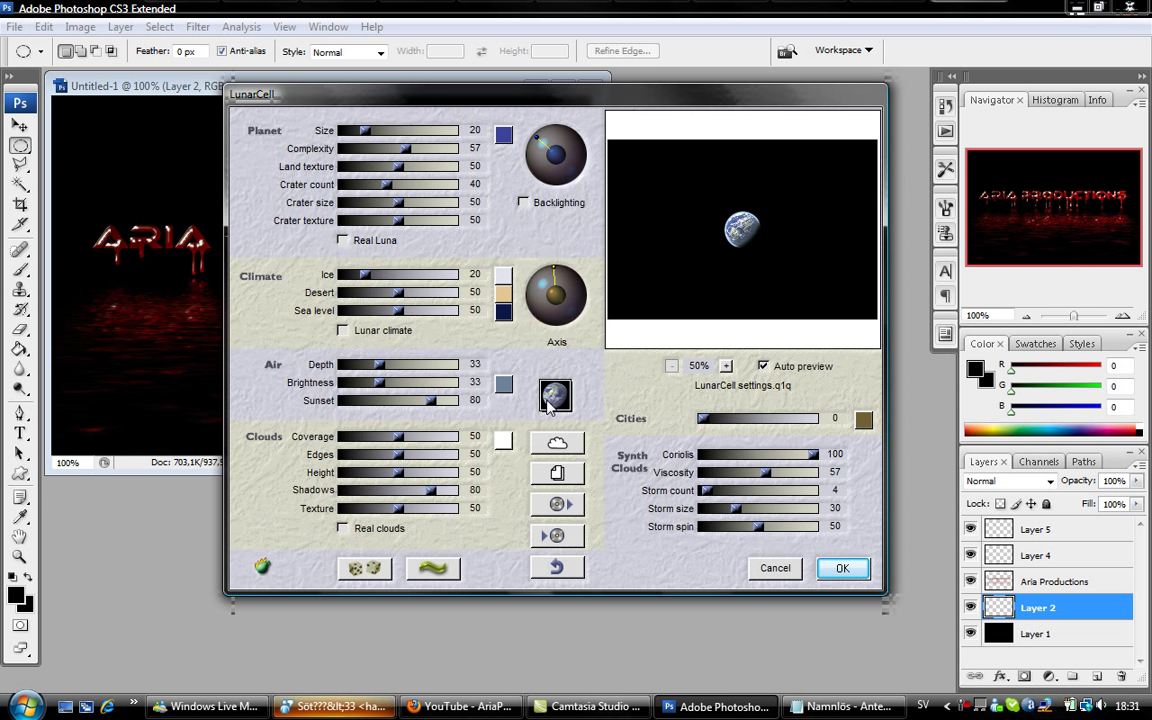
click(548, 399)
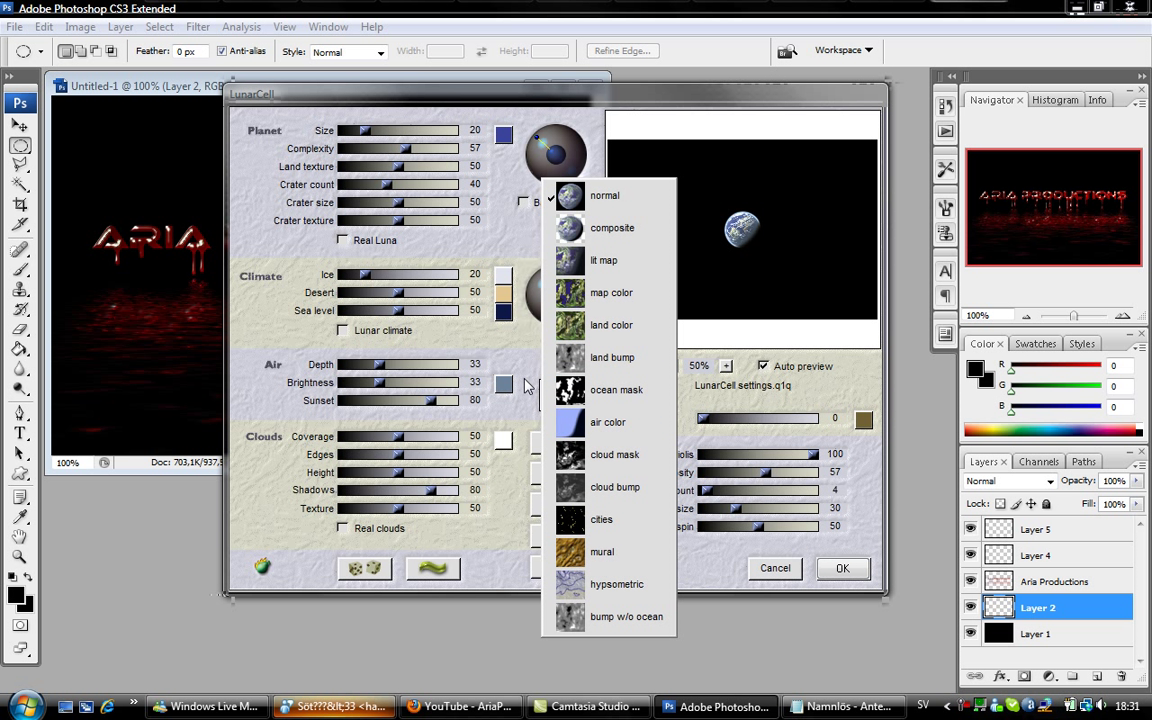
click(527, 385)
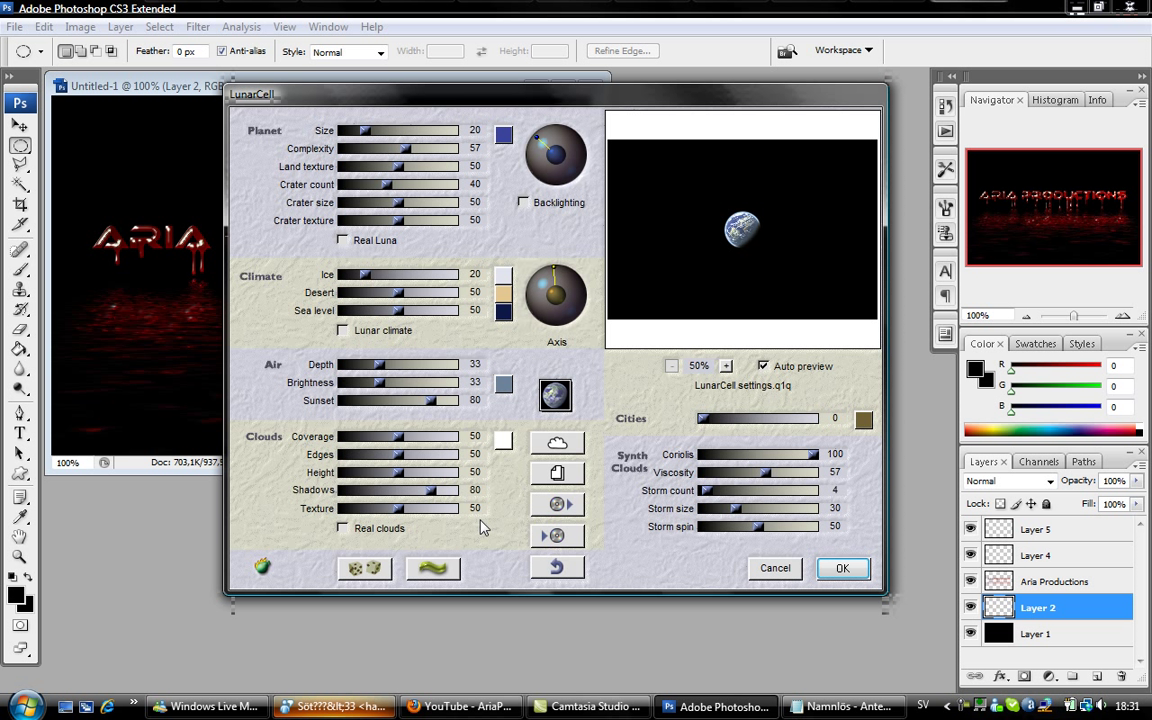
click(835, 570)
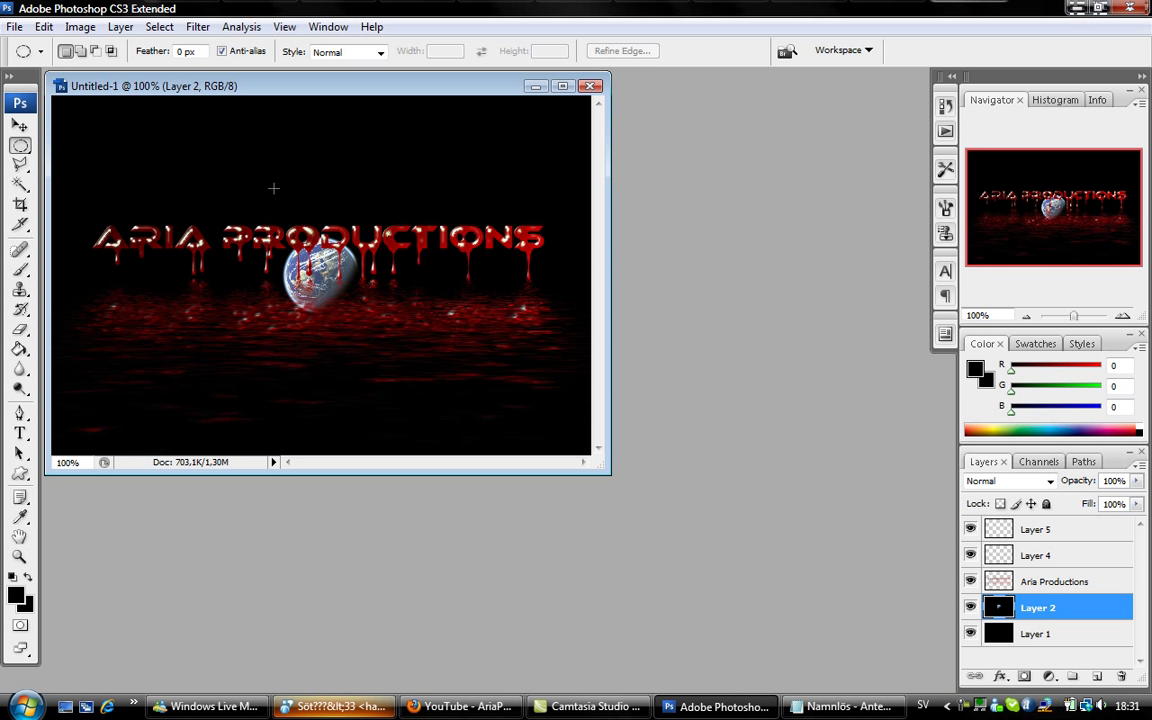
- Drag the LunarCell planet into the image's upper-left corner above the lettering, then browse Xenofex 2 filters
drag(293, 203, 157, 137)
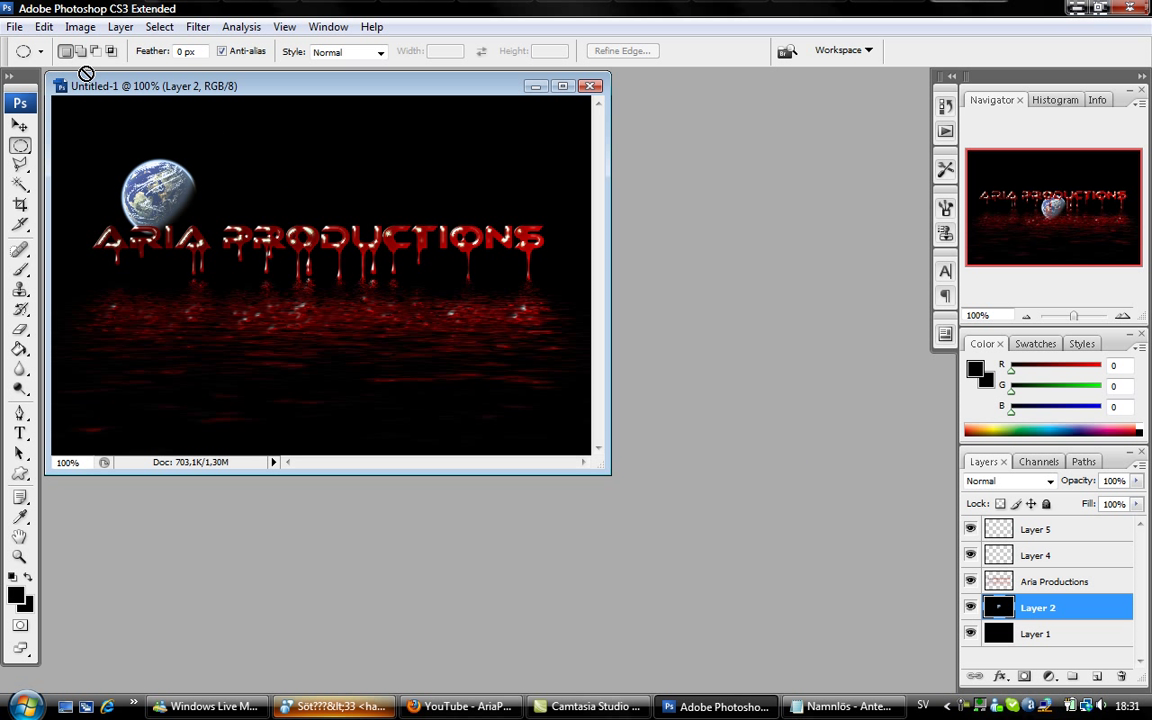
key(ctrl+z)
mouse_move(260, 192)
mouse_down()
mouse_move(133, 155)
mouse_move(97, 110)
mouse_up()
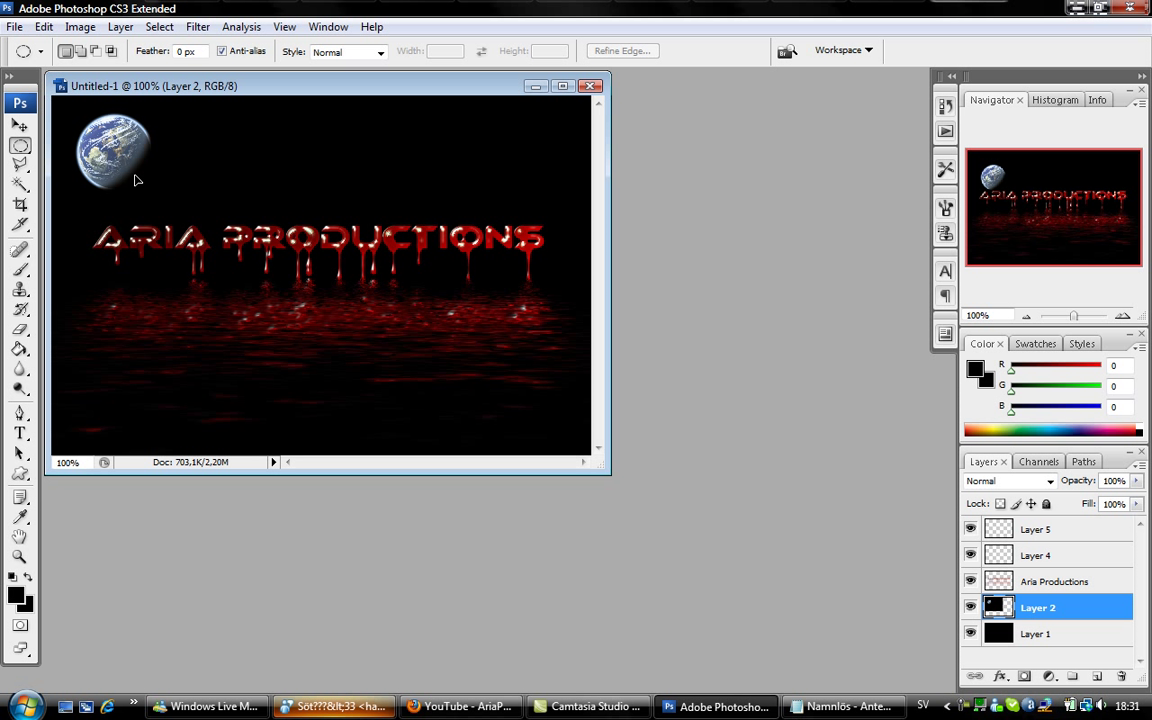
click(120, 27)
mouse_move(197, 27)
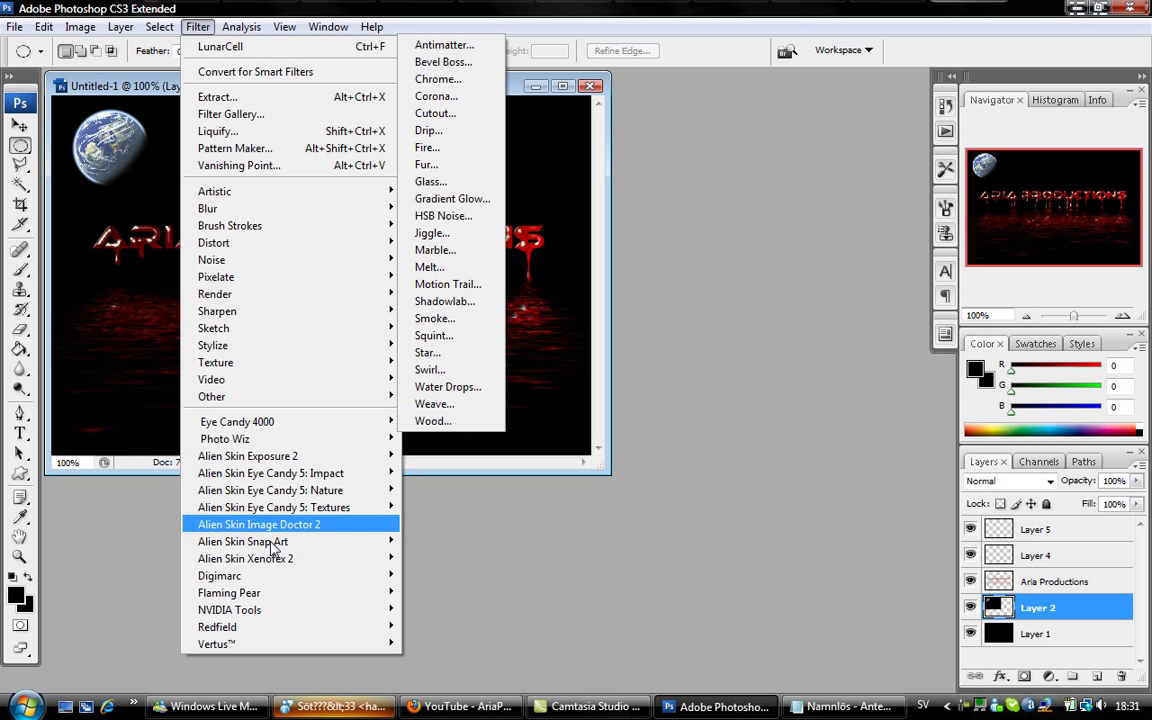
mouse_move(245, 558)
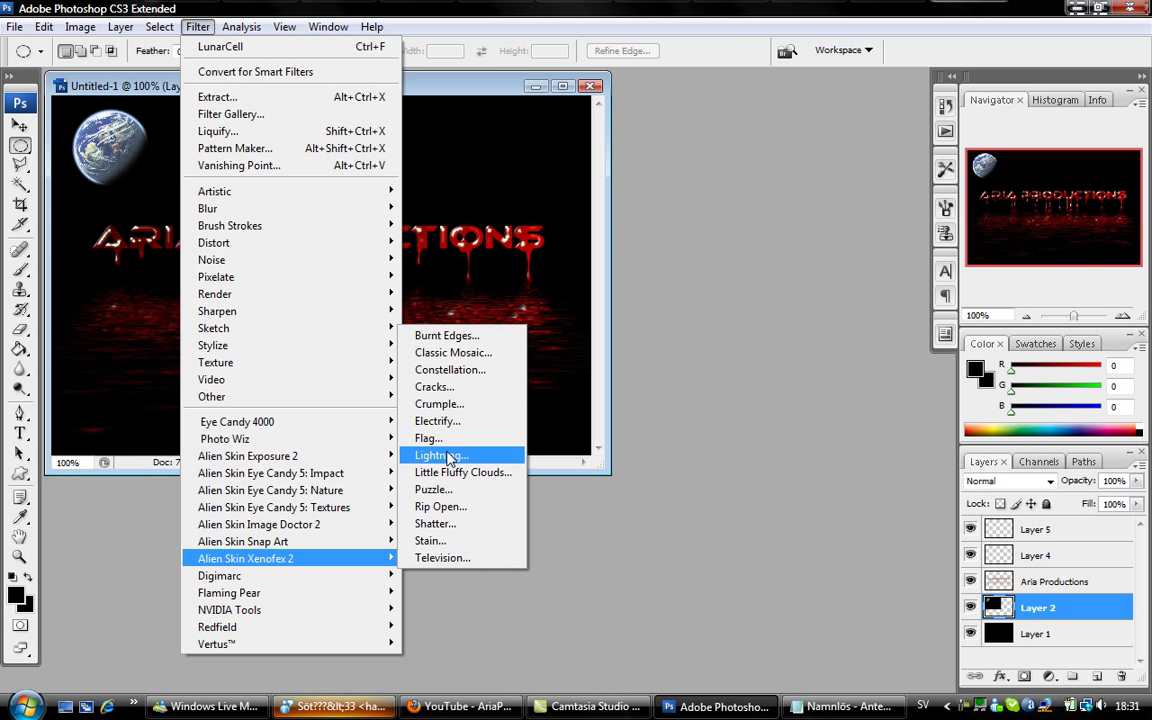
- Render Xenofex 2 Lightning bolts on Layer 2 across the black background behind the red text
click(441, 455)
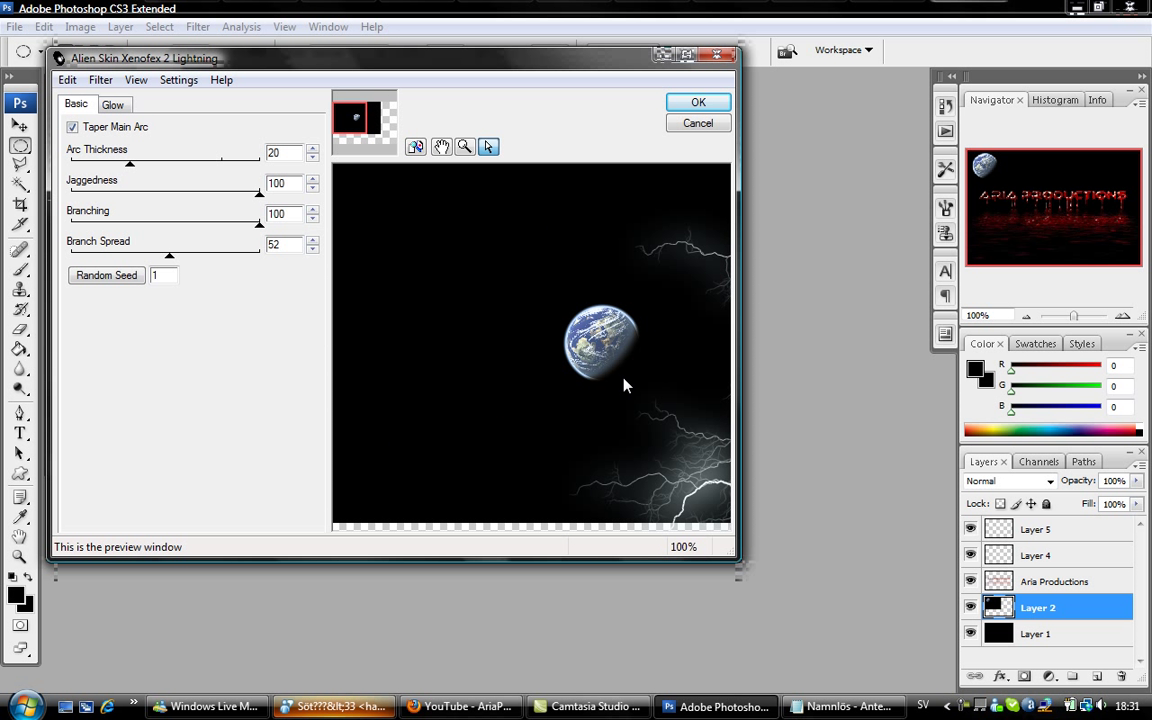
drag(357, 118, 380, 118)
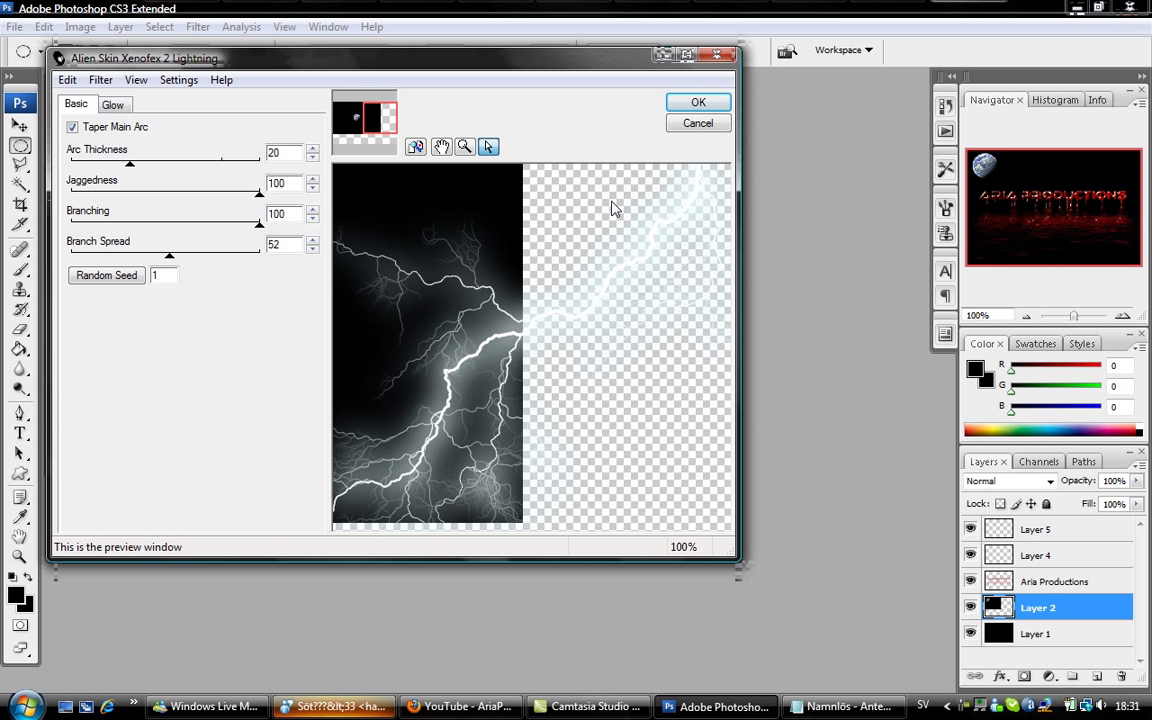
click(698, 102)
key(ctrl+z)
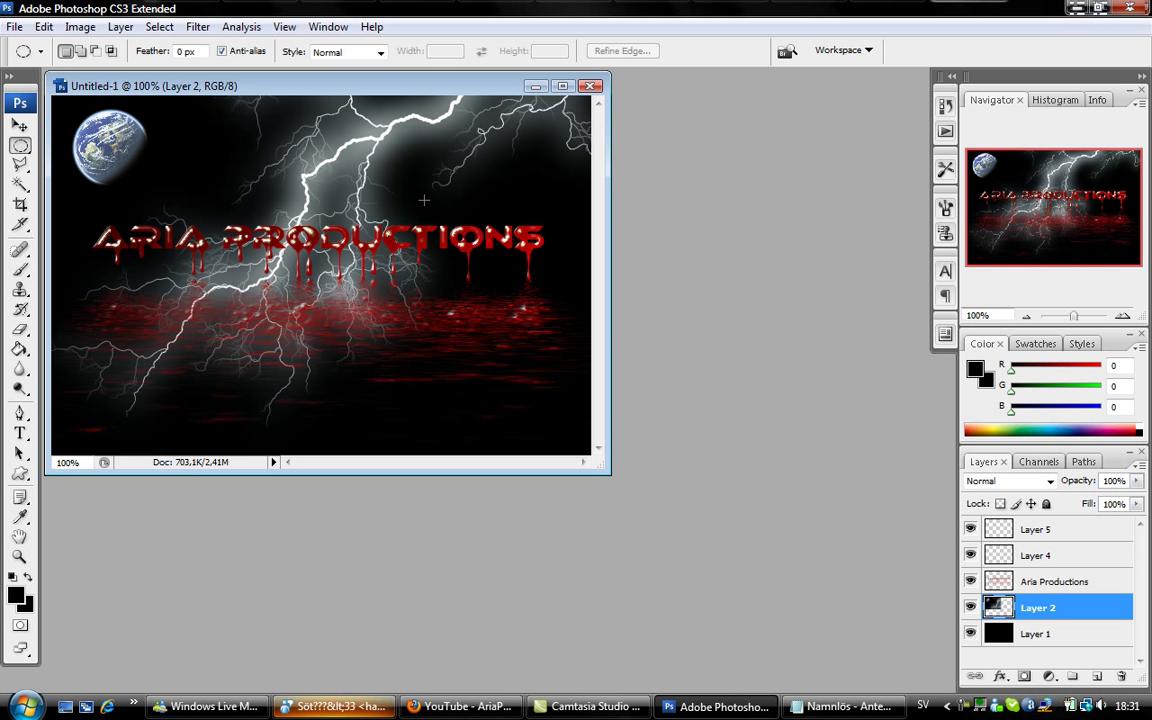
drag(350, 90, 506, 120)
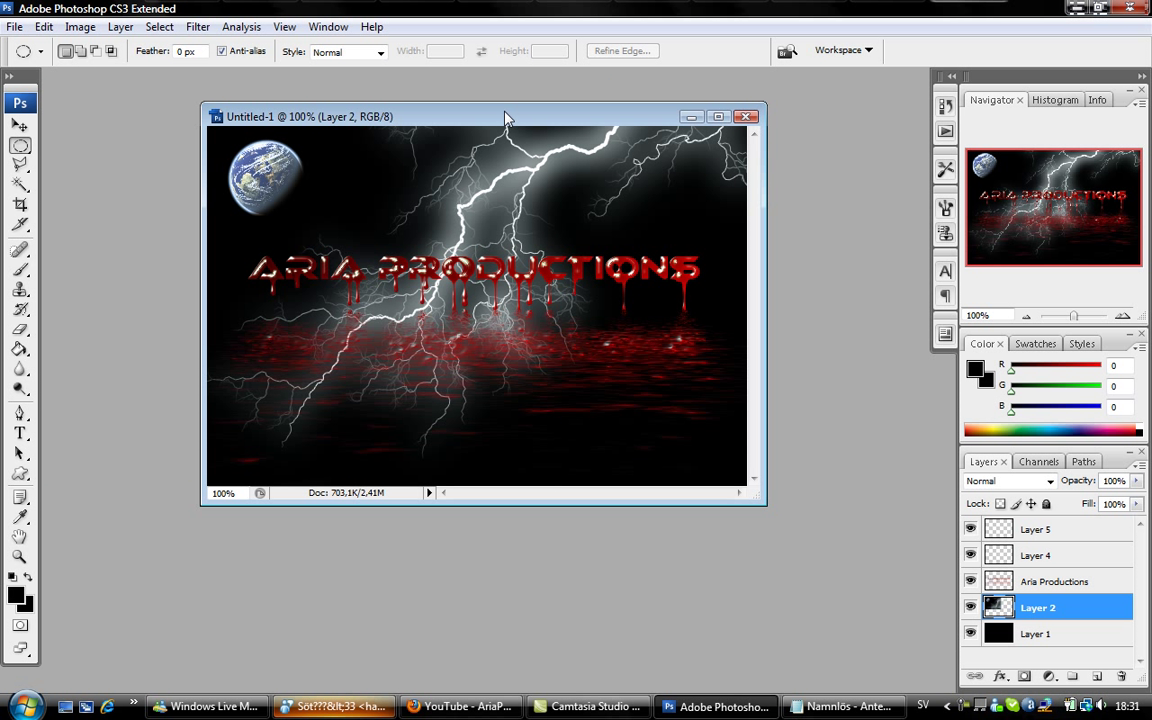